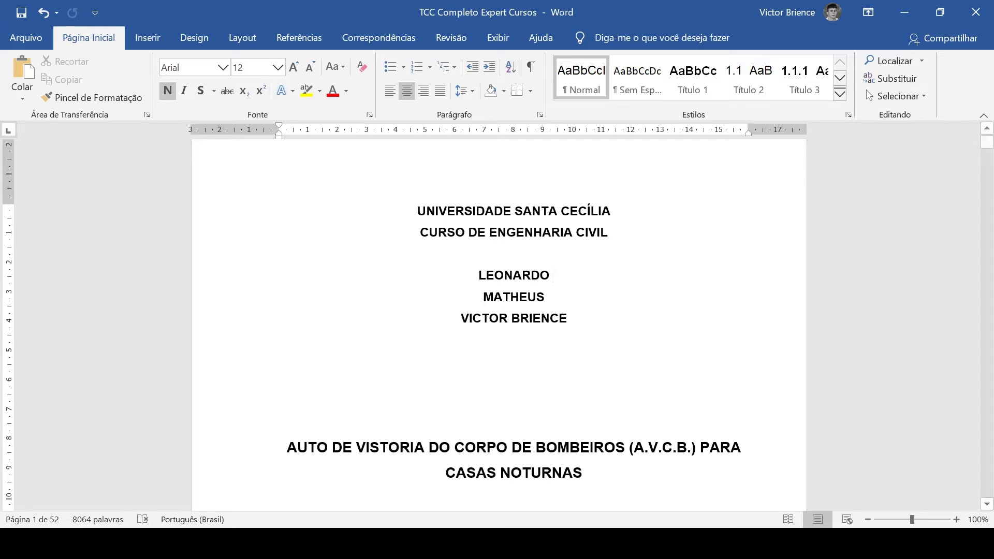
Insert the Número sem Formatação 3 page number at the top right of every page
{"action": "left_click", "coordinate": [138, 45]}
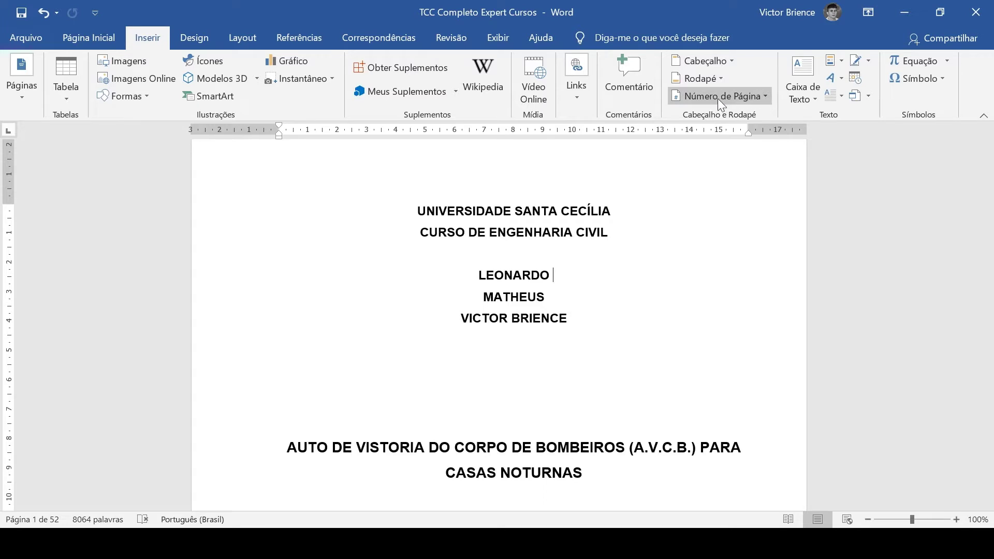
{"action": "left_click", "coordinate": [755, 97]}
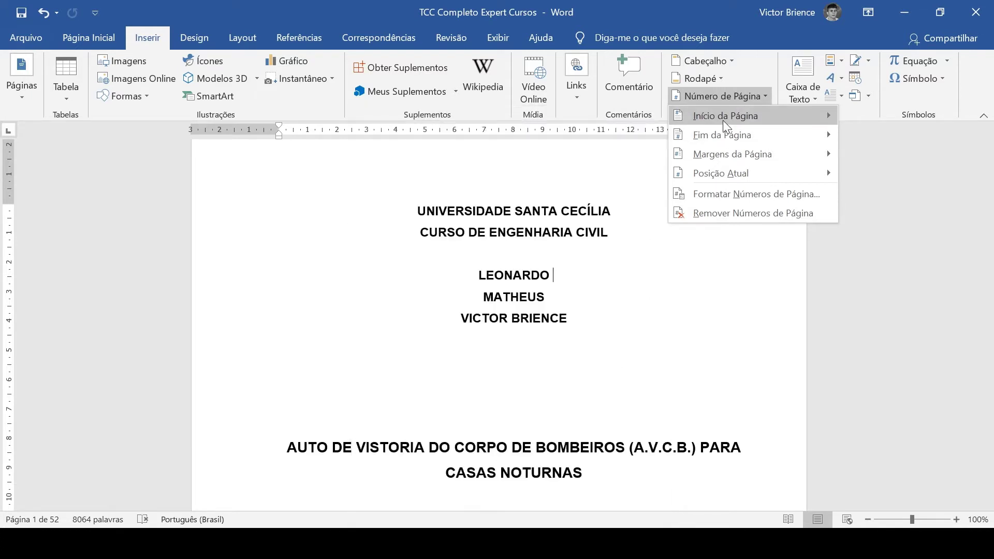
{"action": "mouse_move", "coordinate": [725, 116]}
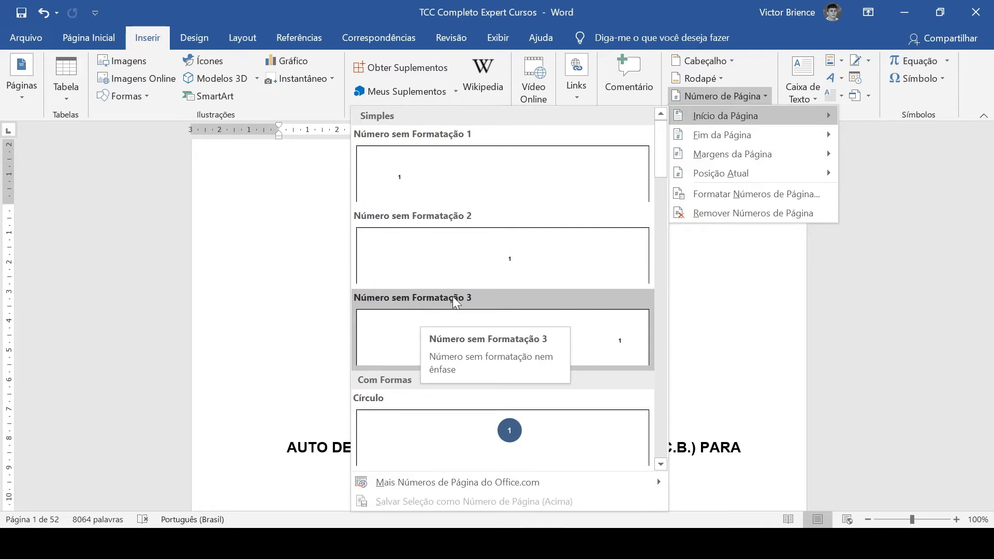
{"action": "left_click", "coordinate": [603, 348]}
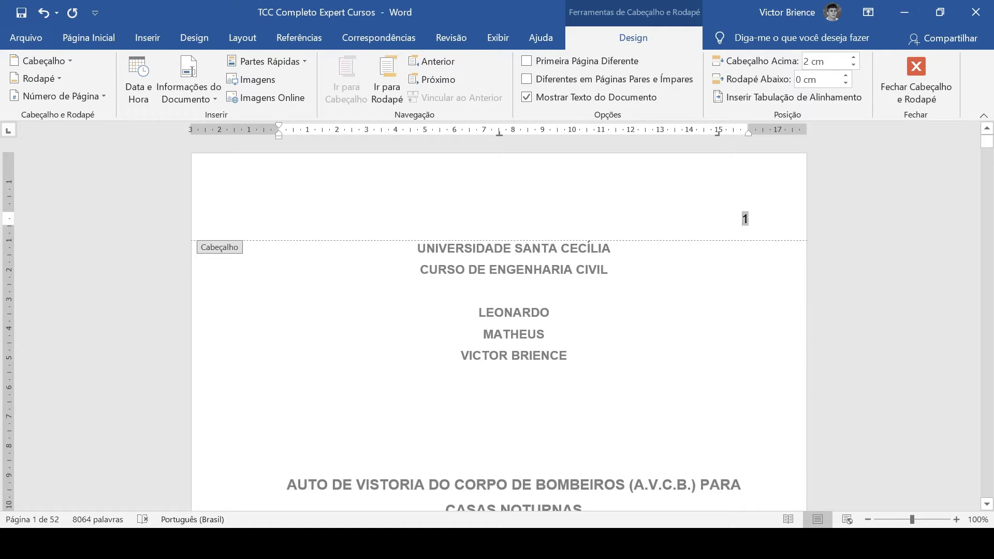
{"action": "scroll", "coordinate": [694, 260], "scroll_direction": "down", "scroll_amount": 5}
{"action": "scroll", "coordinate": [688, 272], "scroll_direction": "down", "scroll_amount": 5}
{"action": "scroll", "coordinate": [685, 284], "scroll_direction": "down", "scroll_amount": 3}
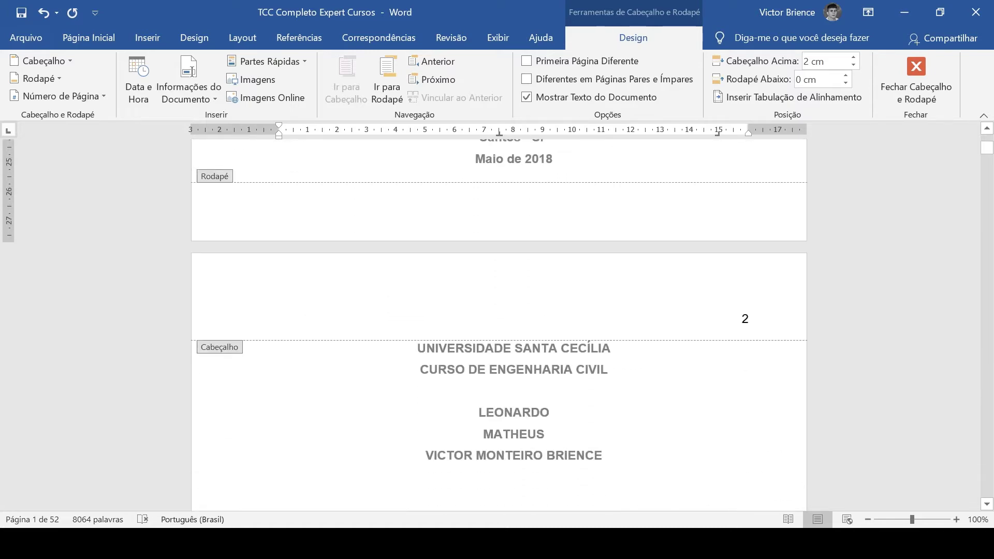
{"action": "scroll", "coordinate": [734, 324], "scroll_direction": "down", "scroll_amount": 5}
{"action": "scroll", "coordinate": [859, 235], "scroll_direction": "down", "scroll_amount": 3}
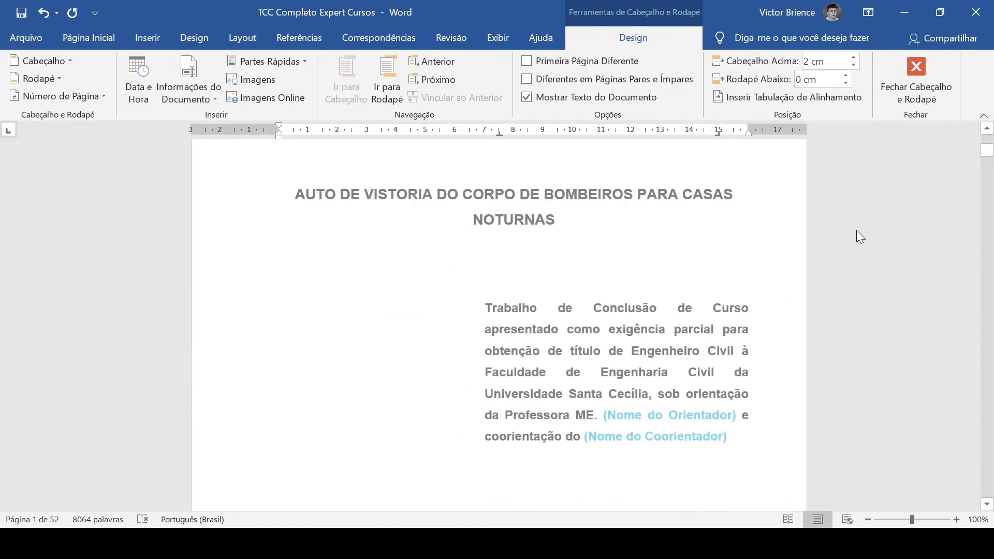
{"action": "scroll", "coordinate": [709, 260], "scroll_direction": "down", "scroll_amount": 7}
{"action": "scroll", "coordinate": [699, 258], "scroll_direction": "down", "scroll_amount": 5}
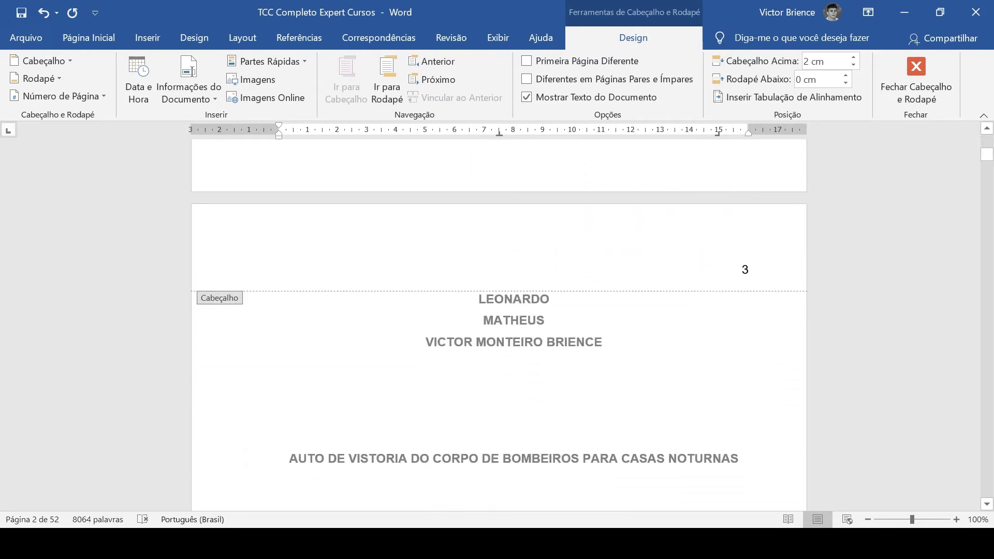
{"action": "left_click_drag", "start_coordinate": [987, 155], "coordinate": [986, 142]}
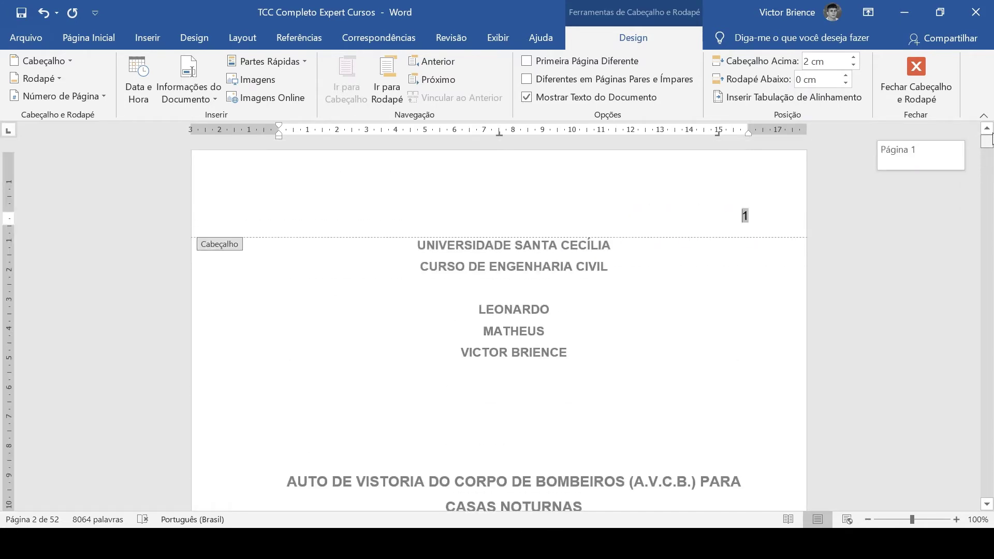
{"action": "scroll", "coordinate": [667, 275], "scroll_direction": "down", "scroll_amount": 3}
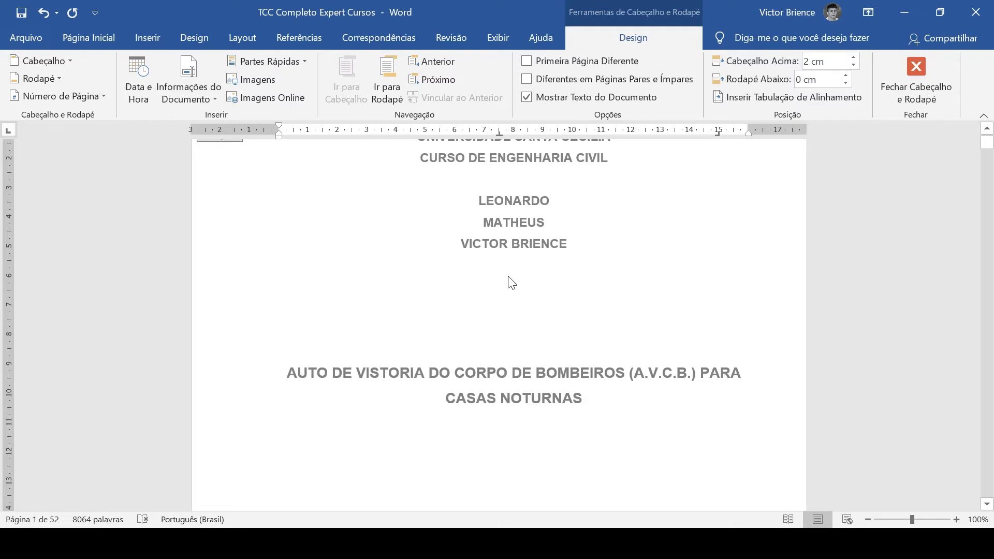
{"action": "scroll", "coordinate": [506, 282], "scroll_direction": "up", "scroll_amount": 3}
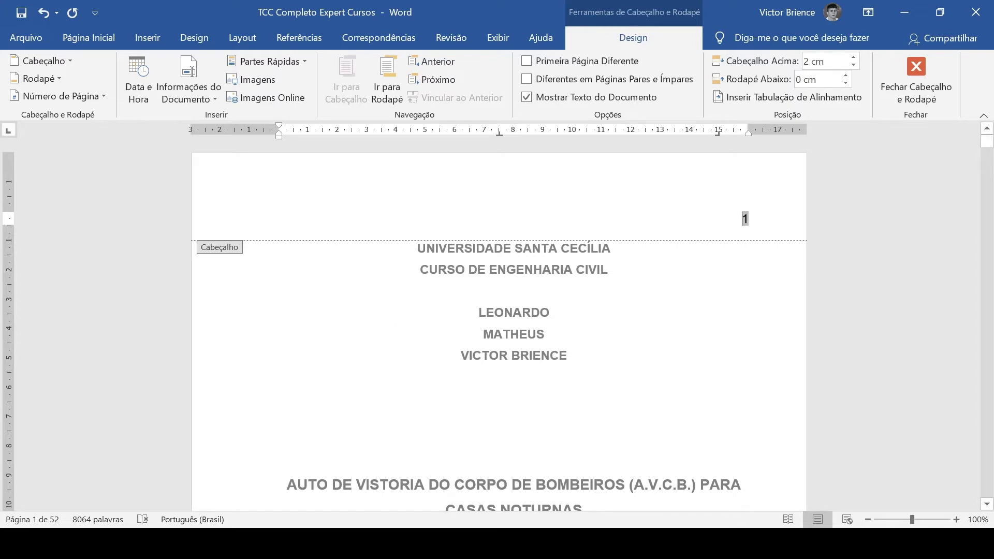
{"action": "left_click", "coordinate": [526, 61]}
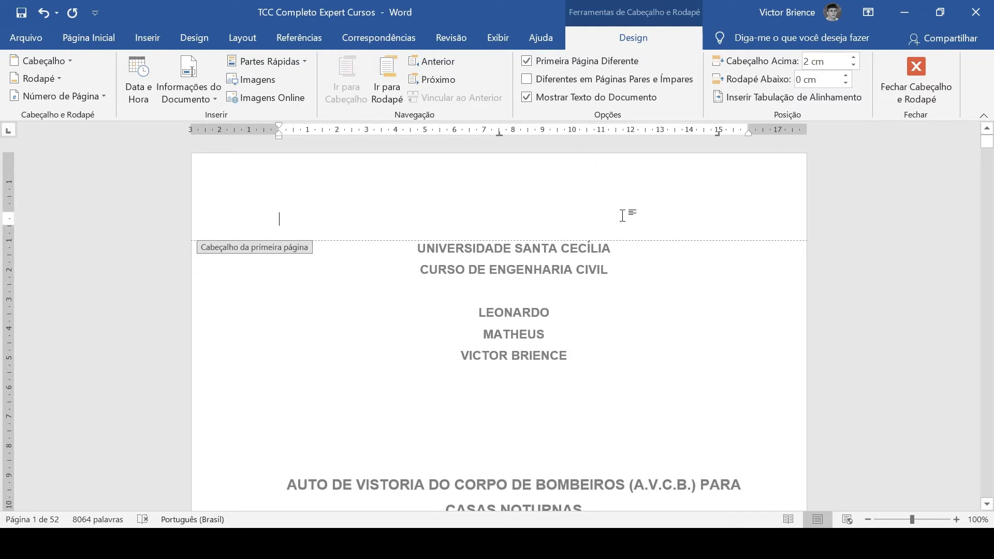
{"action": "scroll", "coordinate": [612, 289], "scroll_direction": "down", "scroll_amount": 3}
{"action": "scroll", "coordinate": [612, 290], "scroll_direction": "down", "scroll_amount": 4}
{"action": "scroll", "coordinate": [606, 286], "scroll_direction": "down", "scroll_amount": 4}
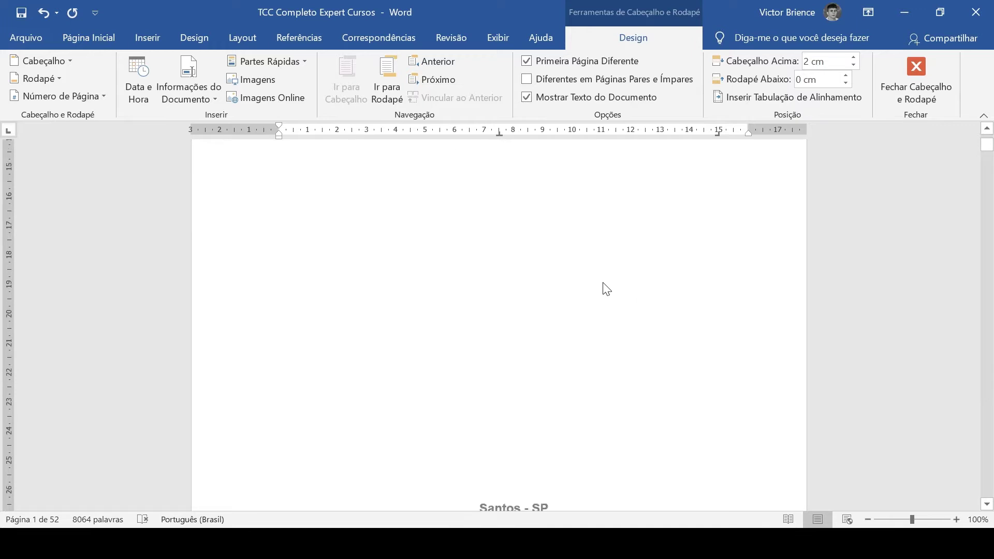
{"action": "scroll", "coordinate": [603, 286], "scroll_direction": "down", "scroll_amount": 5}
{"action": "scroll", "coordinate": [597, 286], "scroll_direction": "down", "scroll_amount": 3}
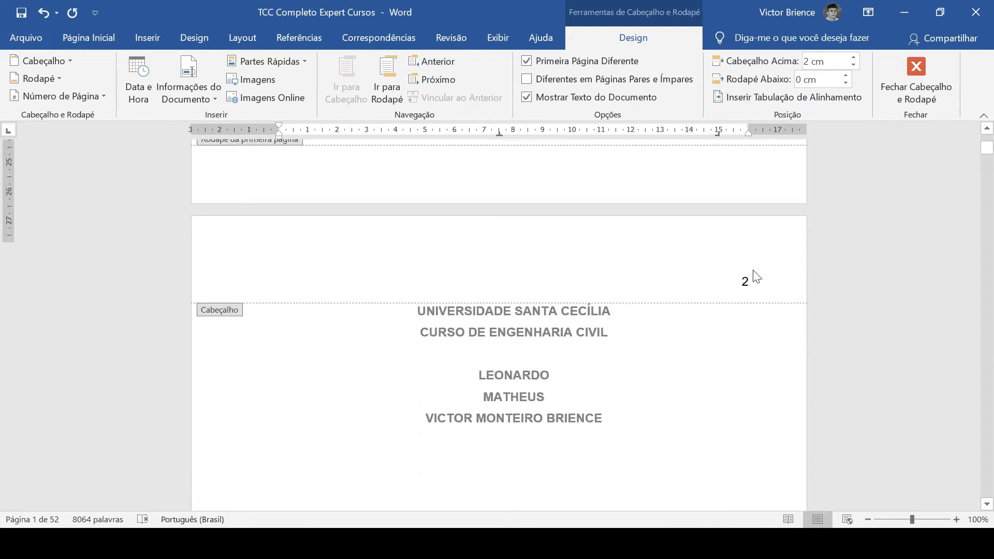
{"action": "scroll", "coordinate": [590, 306], "scroll_direction": "up", "scroll_amount": 5}
{"action": "scroll", "coordinate": [566, 313], "scroll_direction": "up", "scroll_amount": 2}
{"action": "scroll", "coordinate": [565, 313], "scroll_direction": "up", "scroll_amount": 2}
{"action": "scroll", "coordinate": [566, 314], "scroll_direction": "up", "scroll_amount": 2}
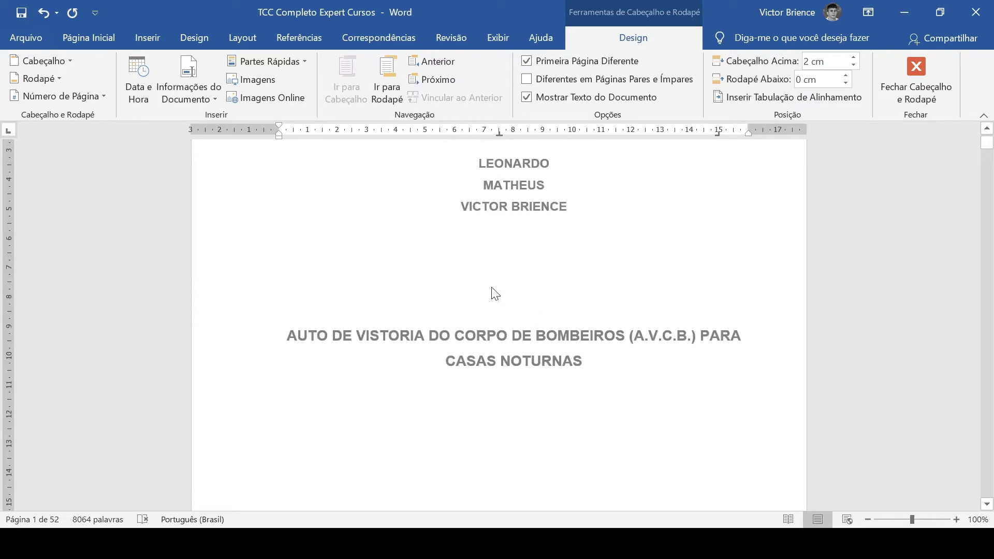
{"action": "scroll", "coordinate": [493, 291], "scroll_direction": "up", "scroll_amount": 1}
{"action": "scroll", "coordinate": [444, 269], "scroll_direction": "down", "scroll_amount": 4}
{"action": "scroll", "coordinate": [570, 284], "scroll_direction": "down", "scroll_amount": 2}
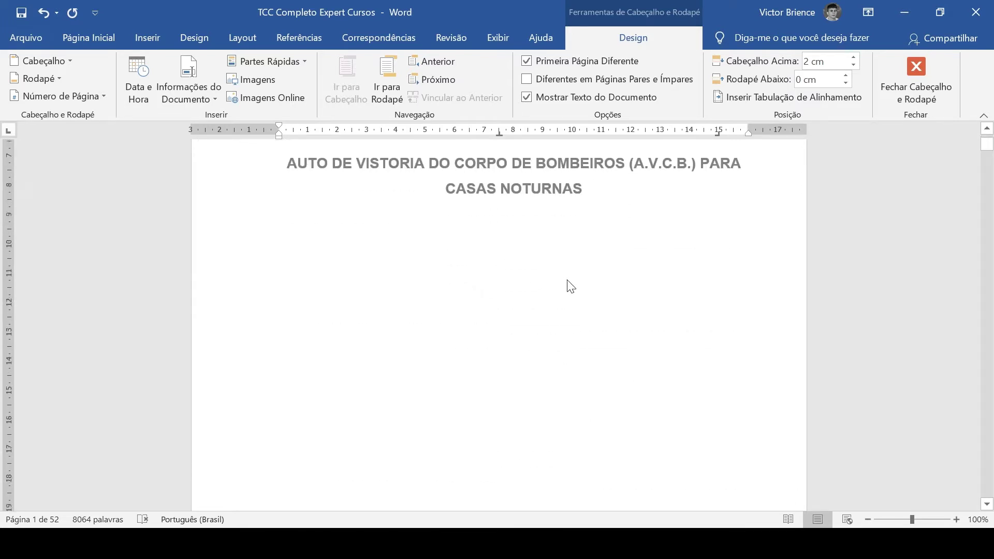
{"action": "scroll", "coordinate": [574, 284], "scroll_direction": "up", "scroll_amount": 1}
{"action": "scroll", "coordinate": [575, 284], "scroll_direction": "down", "scroll_amount": 6}
{"action": "scroll", "coordinate": [612, 300], "scroll_direction": "down", "scroll_amount": 4}
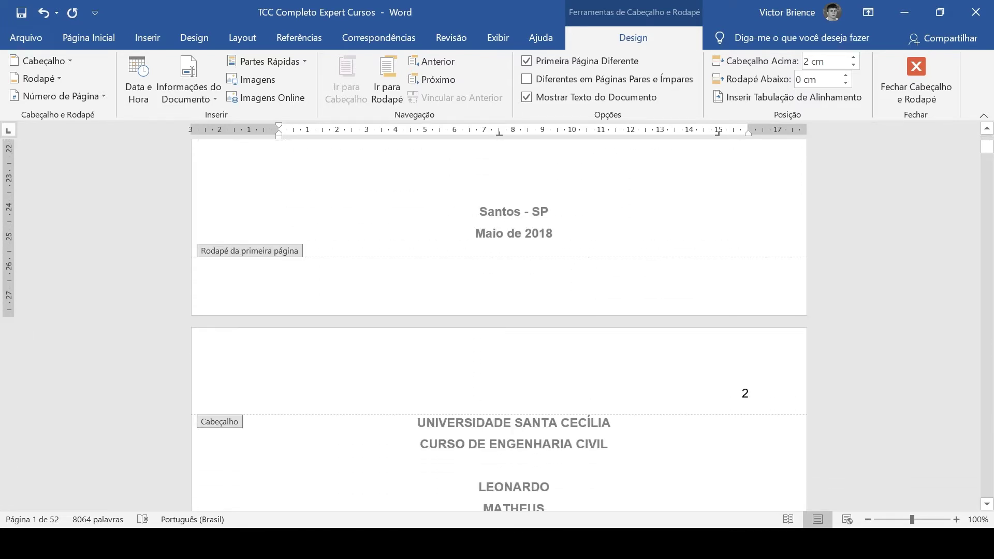
{"action": "scroll", "coordinate": [598, 239], "scroll_direction": "up", "scroll_amount": 5}
{"action": "scroll", "coordinate": [599, 239], "scroll_direction": "up", "scroll_amount": 4}
{"action": "left_click", "coordinate": [526, 61]}
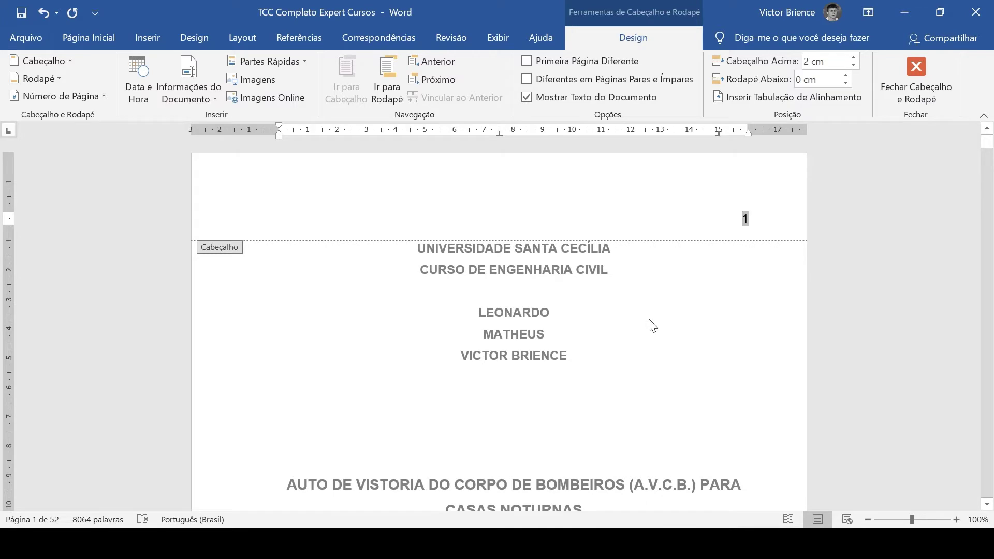
{"action": "scroll", "coordinate": [651, 326], "scroll_direction": "down", "scroll_amount": 4}
{"action": "scroll", "coordinate": [651, 326], "scroll_direction": "down", "scroll_amount": 6}
{"action": "scroll", "coordinate": [651, 325], "scroll_direction": "down", "scroll_amount": 4}
{"action": "scroll", "coordinate": [621, 325], "scroll_direction": "down", "scroll_amount": 5}
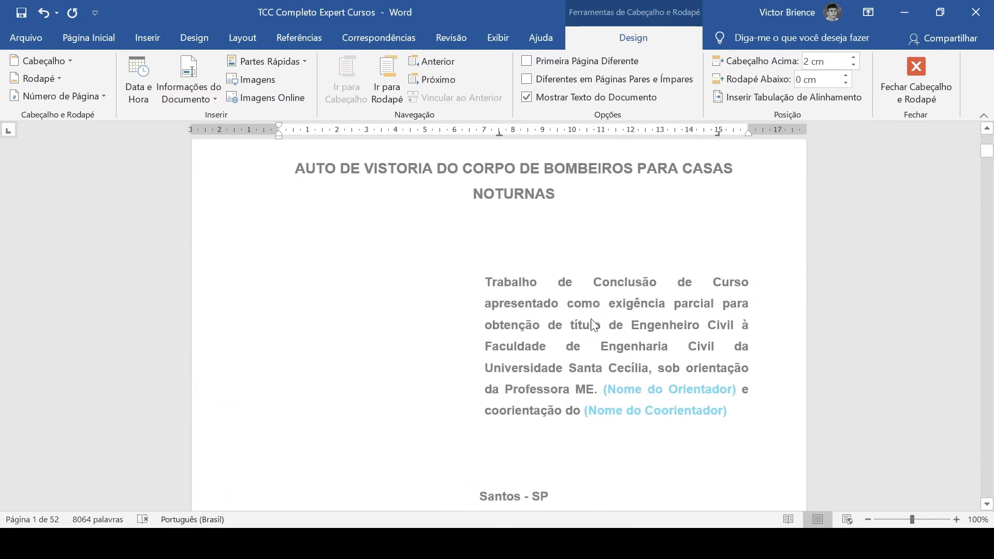
{"action": "scroll", "coordinate": [591, 319], "scroll_direction": "down", "scroll_amount": 5}
{"action": "scroll", "coordinate": [590, 324], "scroll_direction": "down", "scroll_amount": 5}
{"action": "scroll", "coordinate": [586, 302], "scroll_direction": "down", "scroll_amount": 5}
{"action": "scroll", "coordinate": [586, 302], "scroll_direction": "down", "scroll_amount": 5}
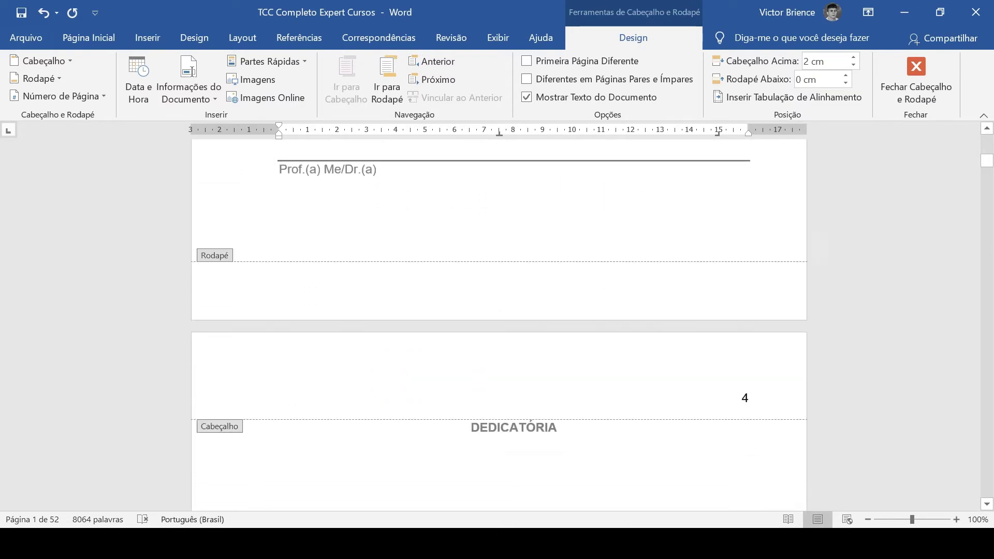
{"action": "scroll", "coordinate": [585, 302], "scroll_direction": "down", "scroll_amount": 5}
{"action": "scroll", "coordinate": [585, 302], "scroll_direction": "down", "scroll_amount": 5}
{"action": "scroll", "coordinate": [586, 302], "scroll_direction": "down", "scroll_amount": 5}
{"action": "scroll", "coordinate": [585, 302], "scroll_direction": "down", "scroll_amount": 5}
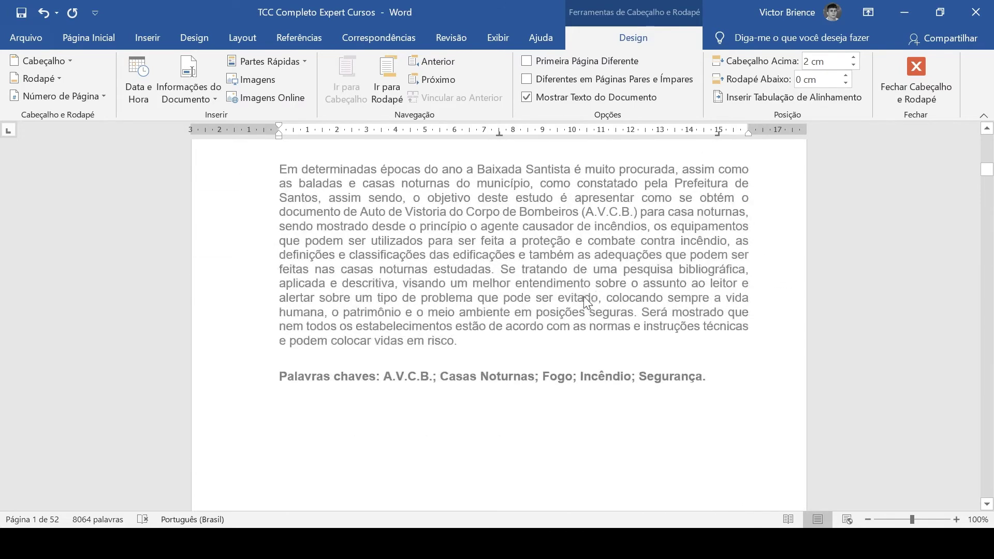
{"action": "scroll", "coordinate": [584, 298], "scroll_direction": "down", "scroll_amount": 5}
{"action": "scroll", "coordinate": [584, 297], "scroll_direction": "down", "scroll_amount": 5}
{"action": "scroll", "coordinate": [513, 281], "scroll_direction": "up", "scroll_amount": 1}
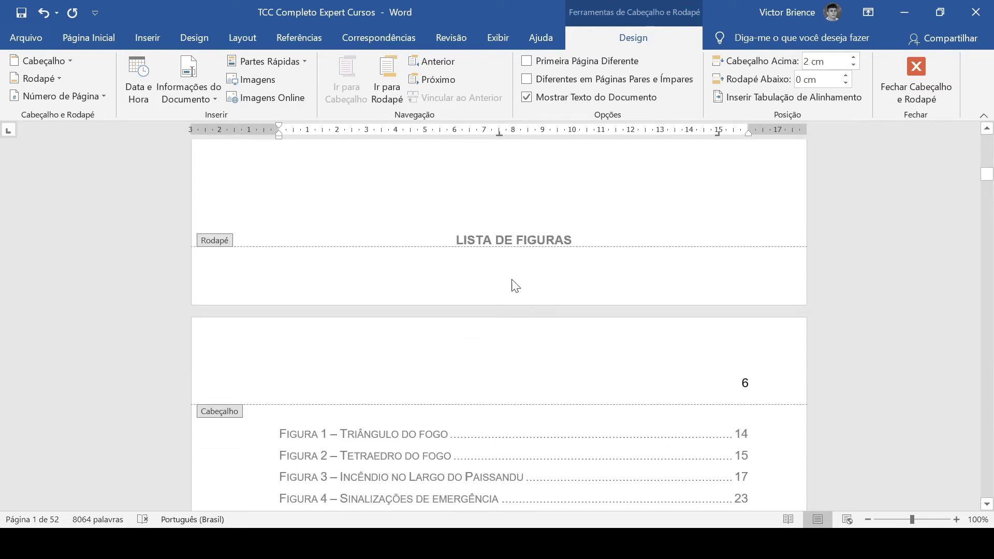
{"action": "scroll", "coordinate": [514, 285], "scroll_direction": "down", "scroll_amount": 5}
{"action": "scroll", "coordinate": [513, 284], "scroll_direction": "down", "scroll_amount": 5}
{"action": "scroll", "coordinate": [513, 285], "scroll_direction": "down", "scroll_amount": 2}
{"action": "scroll", "coordinate": [511, 288], "scroll_direction": "down", "scroll_amount": 2}
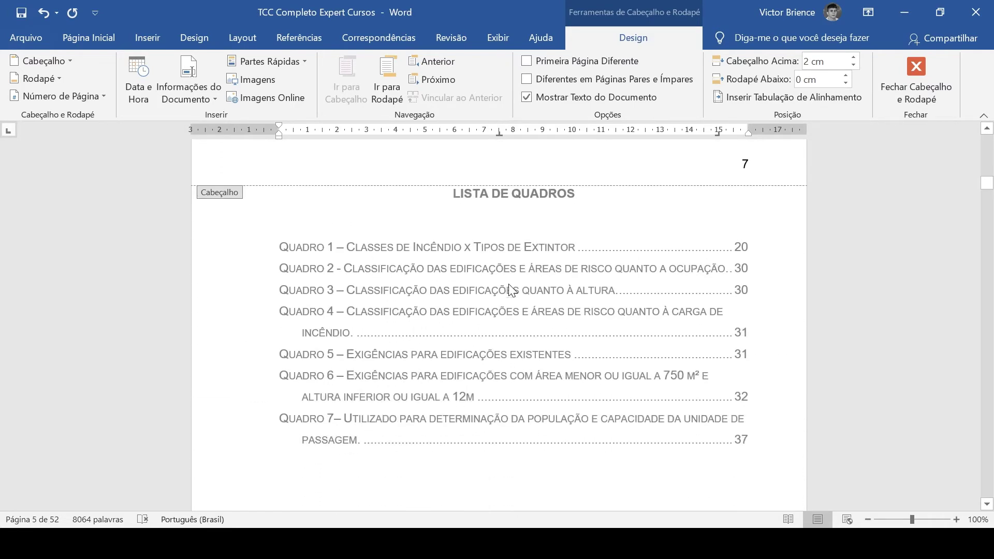
{"action": "scroll", "coordinate": [511, 288], "scroll_direction": "down", "scroll_amount": 5}
{"action": "scroll", "coordinate": [533, 284], "scroll_direction": "down", "scroll_amount": 5}
{"action": "scroll", "coordinate": [541, 293], "scroll_direction": "down", "scroll_amount": 5}
{"action": "scroll", "coordinate": [546, 295], "scroll_direction": "down", "scroll_amount": 5}
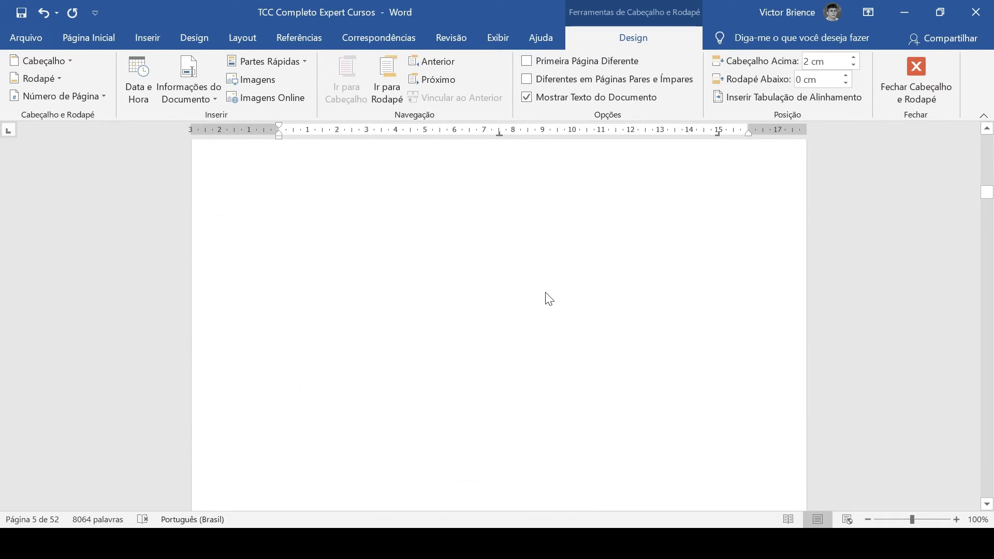
{"action": "scroll", "coordinate": [548, 299], "scroll_direction": "down", "scroll_amount": 5}
{"action": "scroll", "coordinate": [545, 295], "scroll_direction": "down", "scroll_amount": 5}
{"action": "scroll", "coordinate": [548, 299], "scroll_direction": "down", "scroll_amount": 5}
{"action": "scroll", "coordinate": [550, 299], "scroll_direction": "down", "scroll_amount": 5}
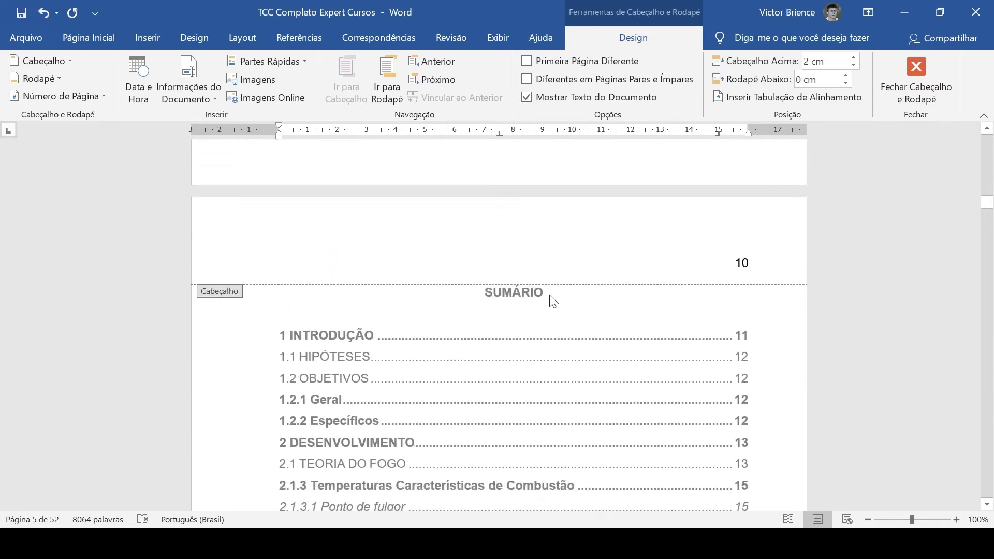
{"action": "scroll", "coordinate": [550, 297], "scroll_direction": "down", "scroll_amount": 5}
{"action": "scroll", "coordinate": [550, 296], "scroll_direction": "down", "scroll_amount": 5}
{"action": "scroll", "coordinate": [552, 300], "scroll_direction": "down", "scroll_amount": 5}
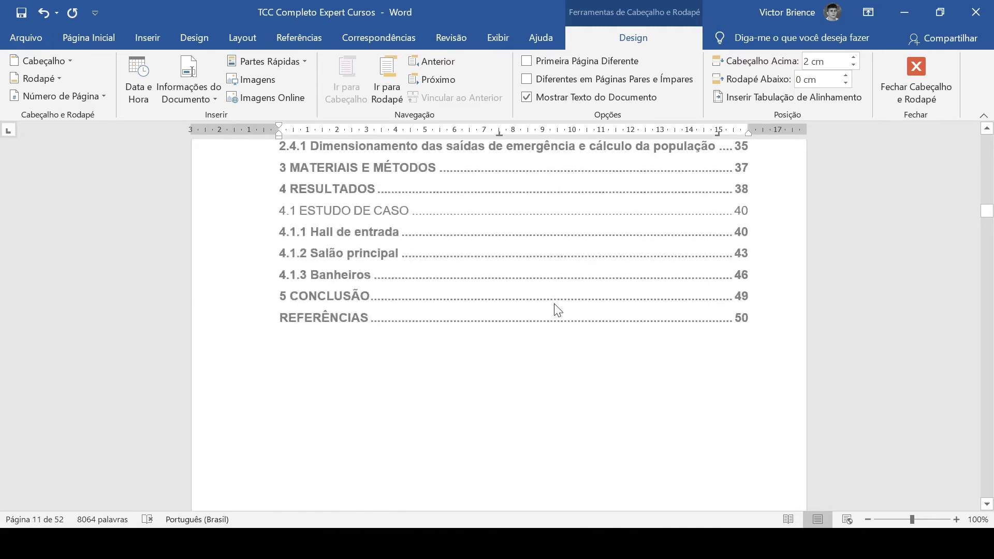
{"action": "scroll", "coordinate": [557, 309], "scroll_direction": "down", "scroll_amount": 5}
{"action": "scroll", "coordinate": [554, 311], "scroll_direction": "down", "scroll_amount": 5}
{"action": "scroll", "coordinate": [555, 310], "scroll_direction": "down", "scroll_amount": 2}
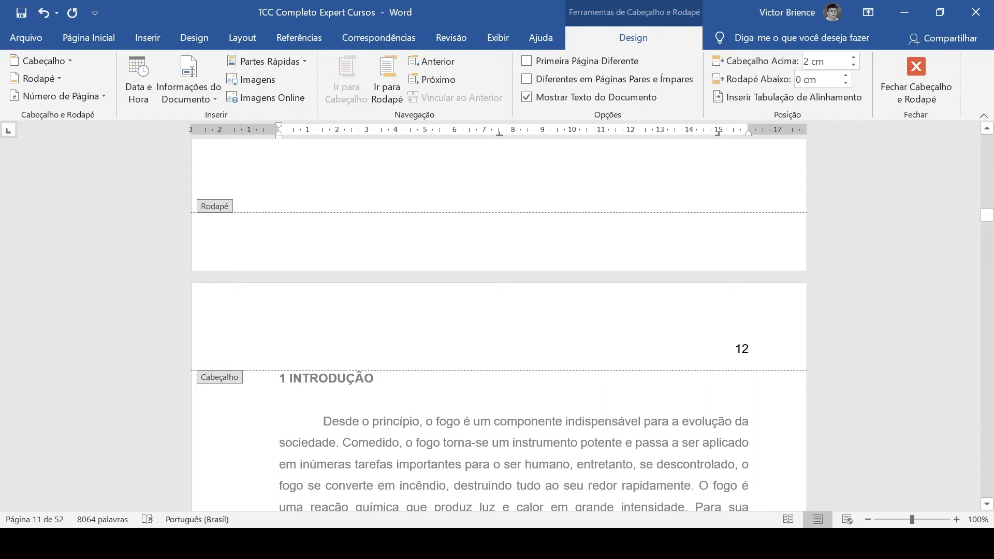
{"action": "scroll", "coordinate": [712, 293], "scroll_direction": "up", "scroll_amount": 3}
{"action": "scroll", "coordinate": [692, 315], "scroll_direction": "down", "scroll_amount": 1}
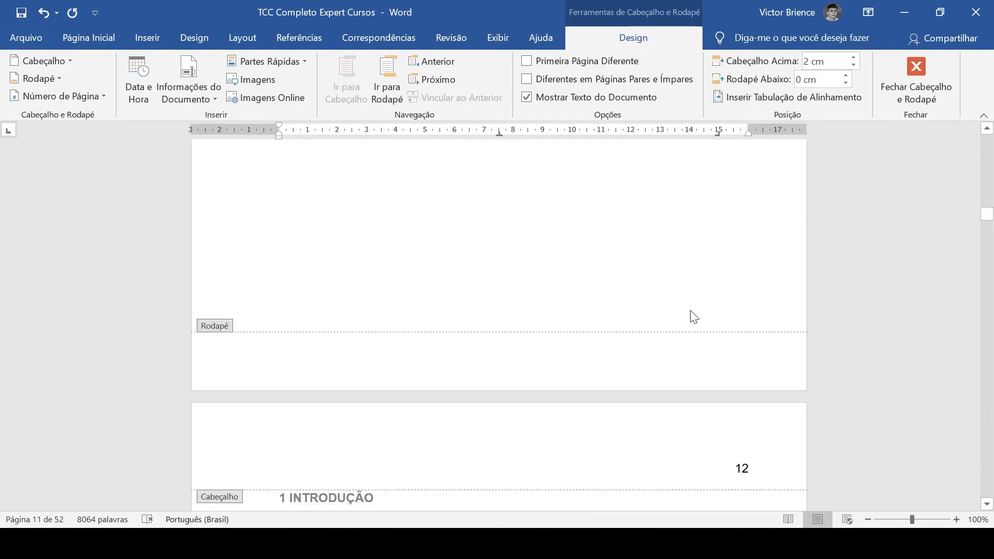
{"action": "scroll", "coordinate": [438, 356], "scroll_direction": "down", "scroll_amount": 2}
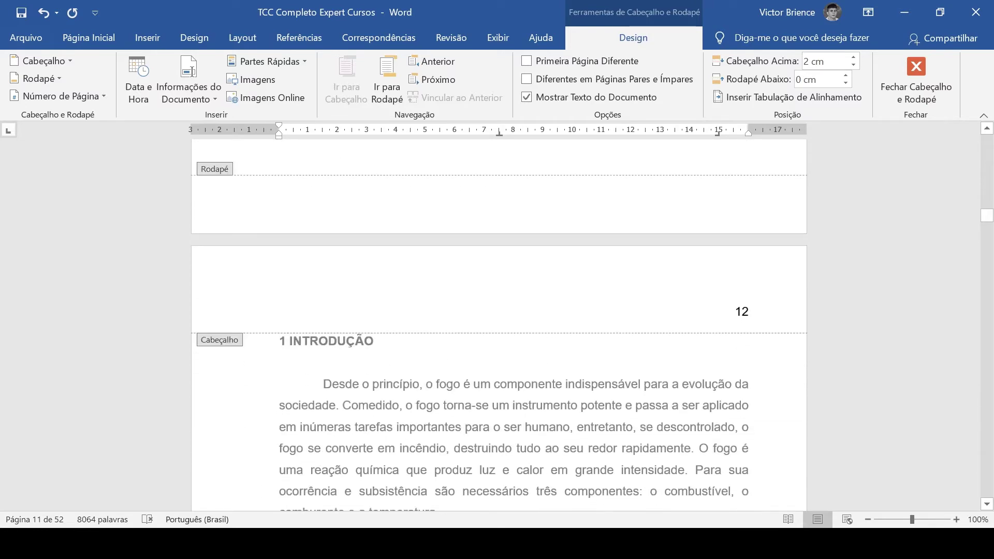
{"action": "left_click_drag", "start_coordinate": [986, 215], "coordinate": [977, 172]}
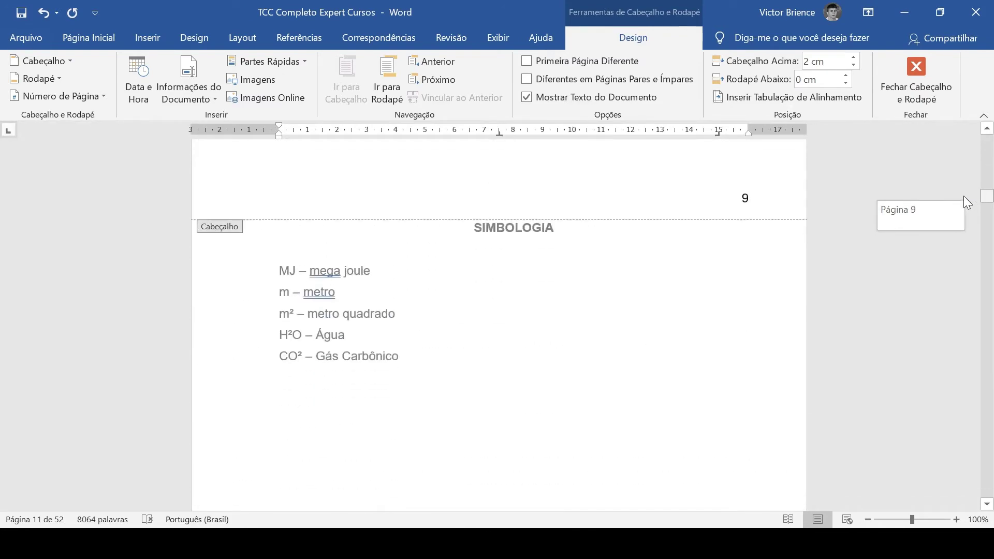
{"action": "left_click_drag", "start_coordinate": [977, 172], "coordinate": [981, 199]}
{"action": "scroll", "coordinate": [770, 271], "scroll_direction": "down", "scroll_amount": 4}
{"action": "scroll", "coordinate": [746, 271], "scroll_direction": "down", "scroll_amount": 5}
{"action": "scroll", "coordinate": [685, 290], "scroll_direction": "down", "scroll_amount": 2}
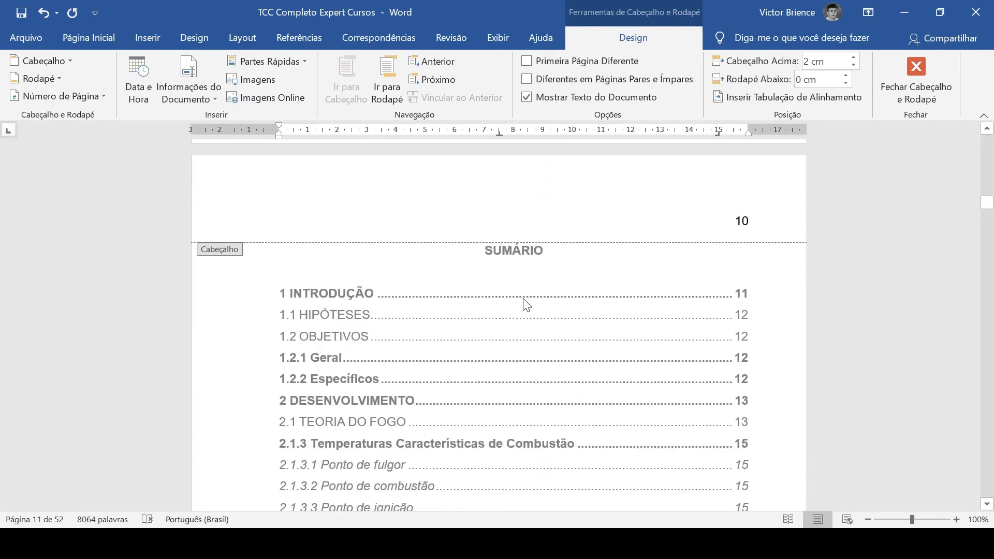
{"action": "scroll", "coordinate": [525, 304], "scroll_direction": "down", "scroll_amount": 7}
{"action": "scroll", "coordinate": [526, 303], "scroll_direction": "down", "scroll_amount": 5}
{"action": "scroll", "coordinate": [526, 302], "scroll_direction": "down", "scroll_amount": 4}
{"action": "scroll", "coordinate": [526, 302], "scroll_direction": "down", "scroll_amount": 8}
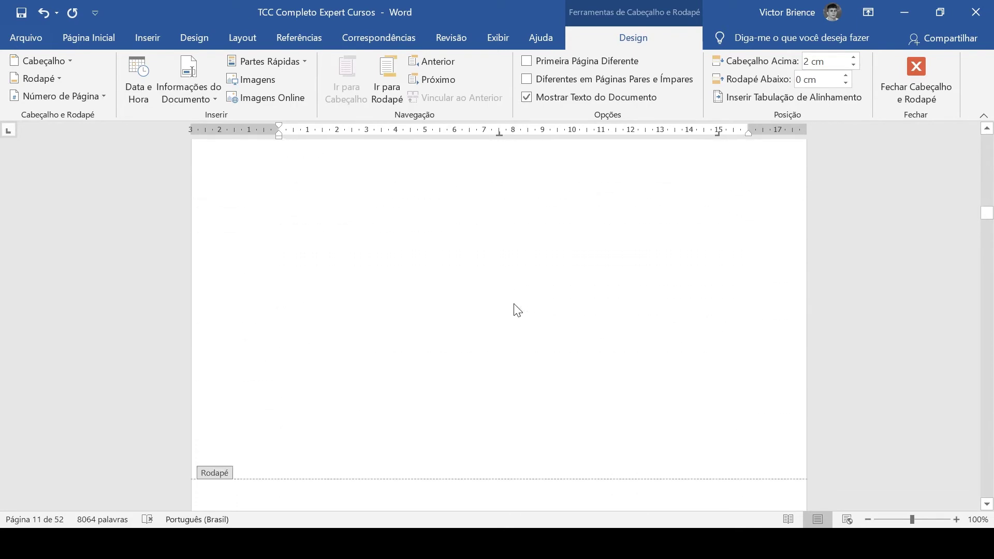
{"action": "scroll", "coordinate": [514, 308], "scroll_direction": "down", "scroll_amount": 5}
Insert a Próxima Página section break just before the INTRODUÇÃO heading
{"action": "double_click", "coordinate": [406, 356]}
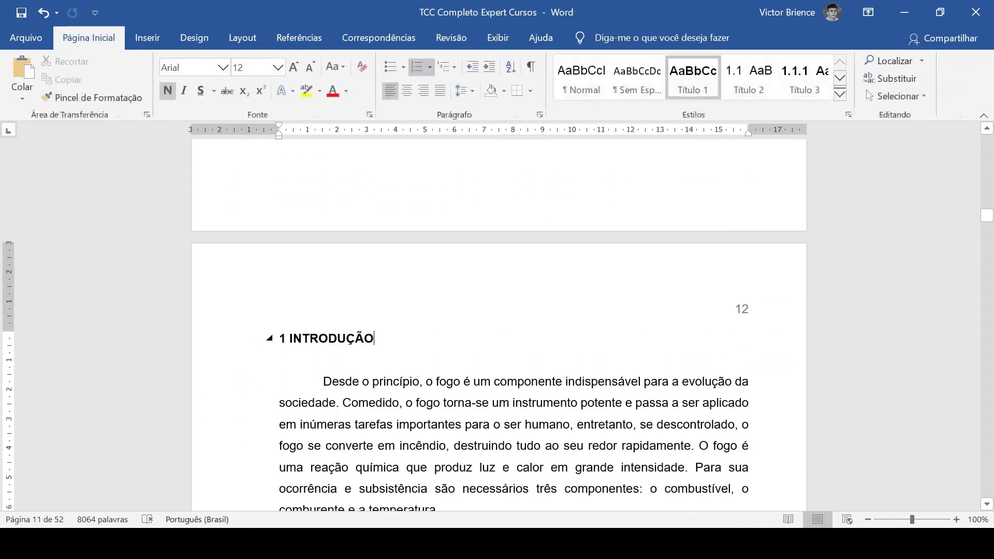
{"action": "left_click", "coordinate": [292, 339]}
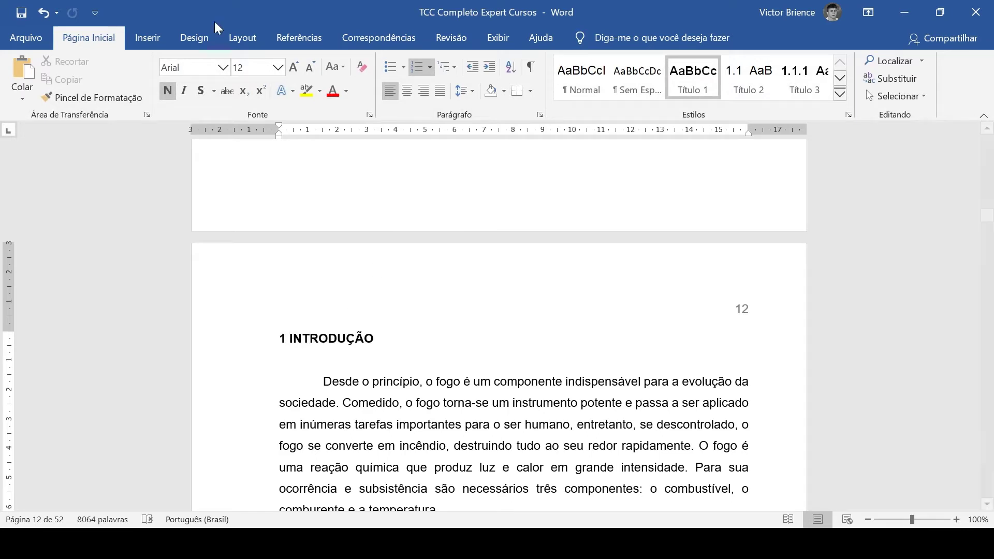
{"action": "left_click", "coordinate": [239, 45]}
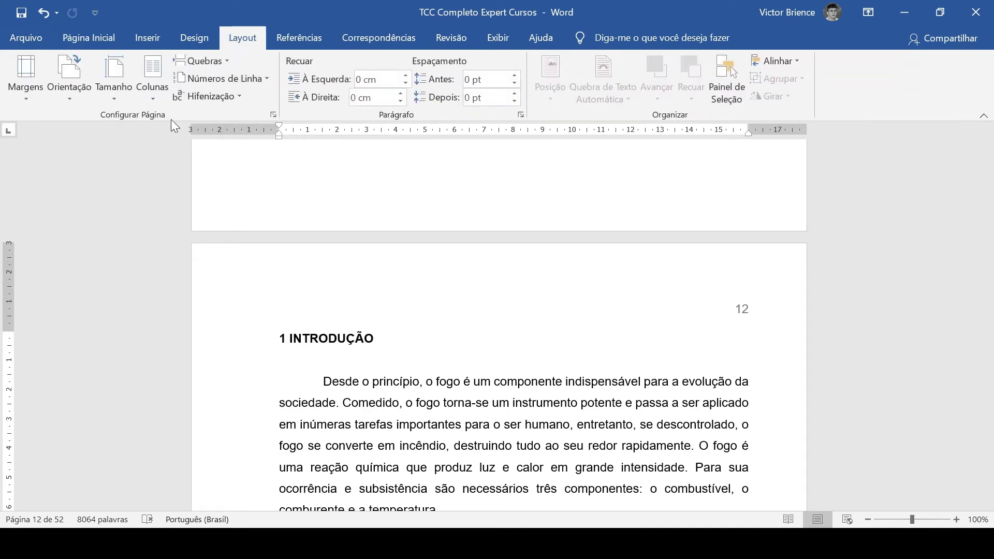
{"action": "left_click", "coordinate": [218, 63]}
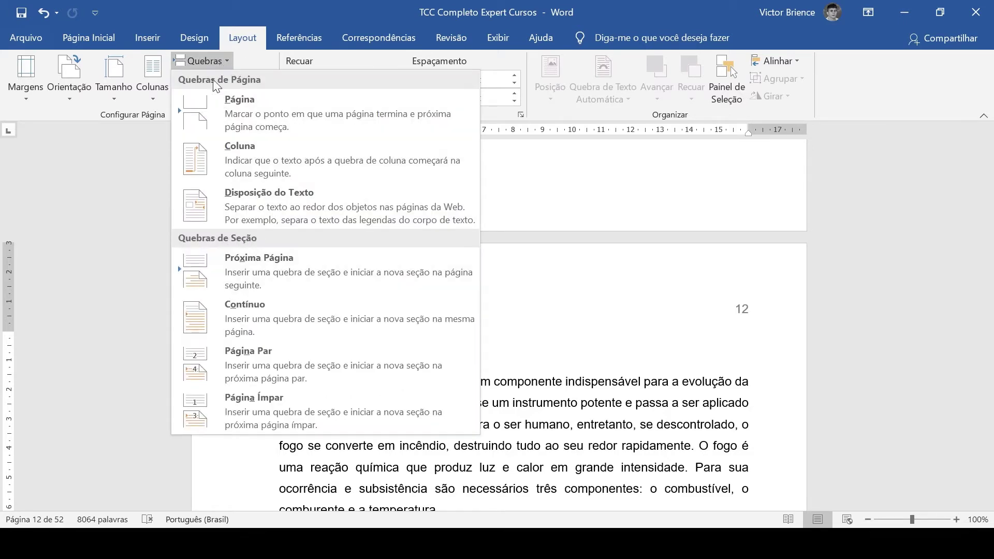
{"action": "left_click", "coordinate": [253, 265]}
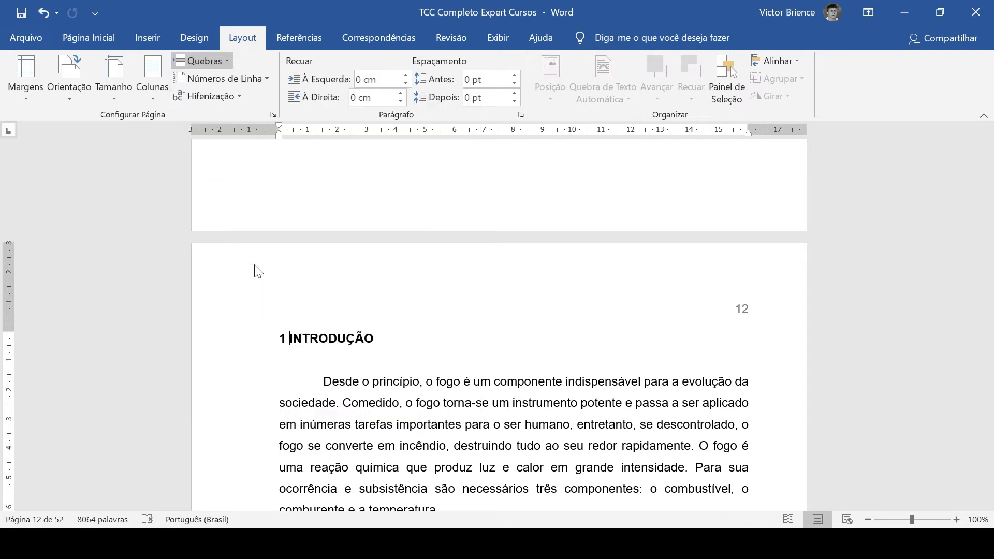
Show and then hide formatting marks to verify the new section break
{"action": "scroll", "coordinate": [455, 280], "scroll_direction": "up", "scroll_amount": 1}
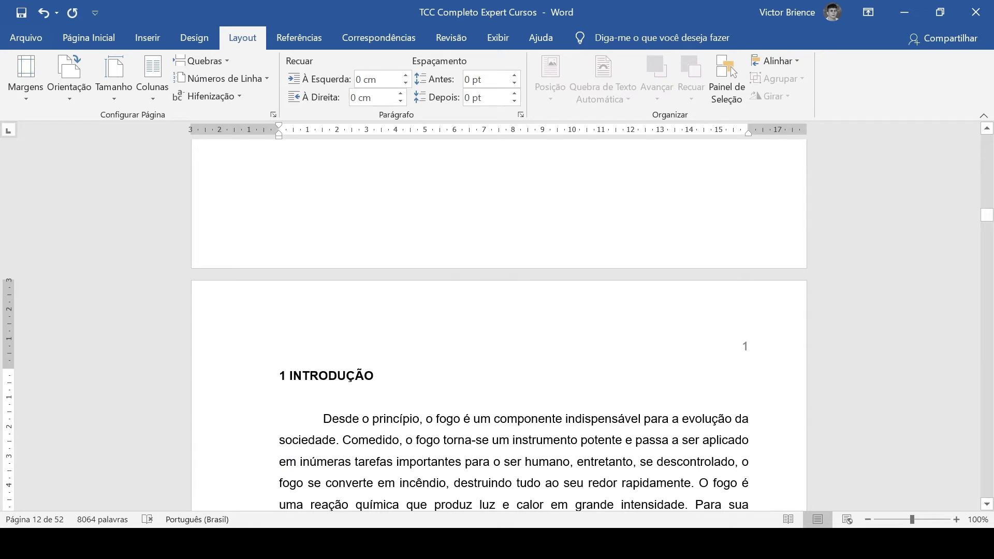
{"action": "left_click", "coordinate": [89, 38]}
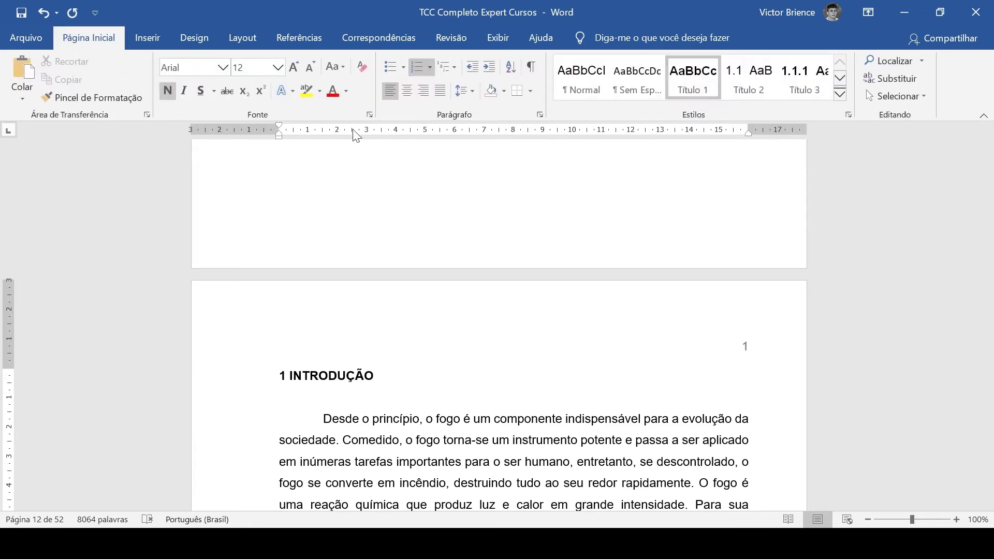
{"action": "left_click", "coordinate": [536, 71]}
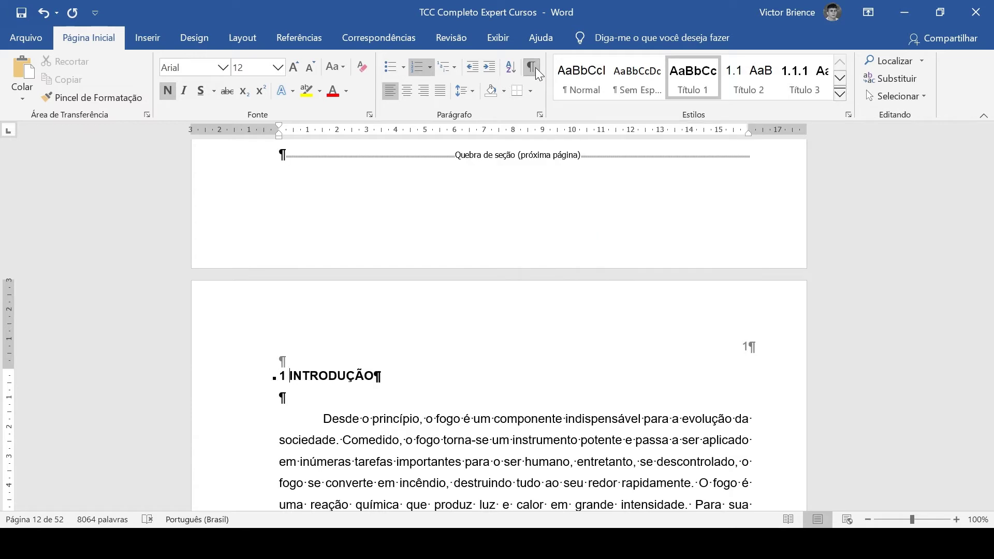
{"action": "scroll", "coordinate": [506, 220], "scroll_direction": "up", "scroll_amount": 1}
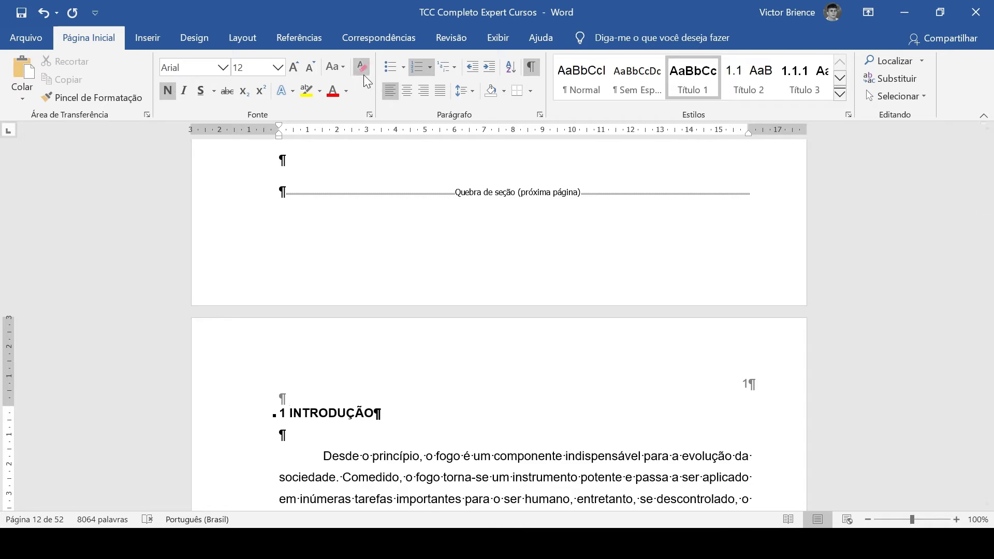
{"action": "left_click", "coordinate": [531, 68]}
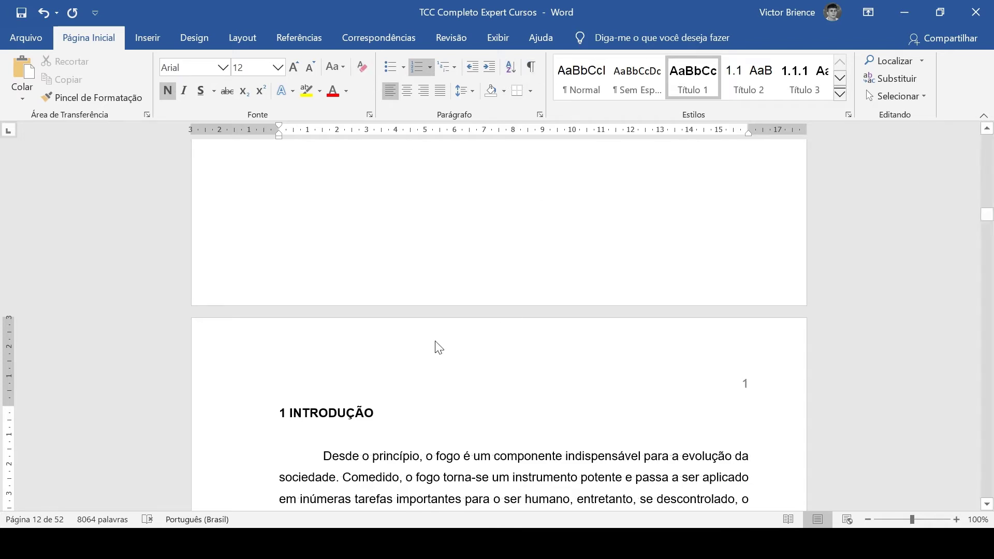
Turn off Vincular ao Anterior in the Introdução page's header
{"action": "double_click", "coordinate": [421, 352]}
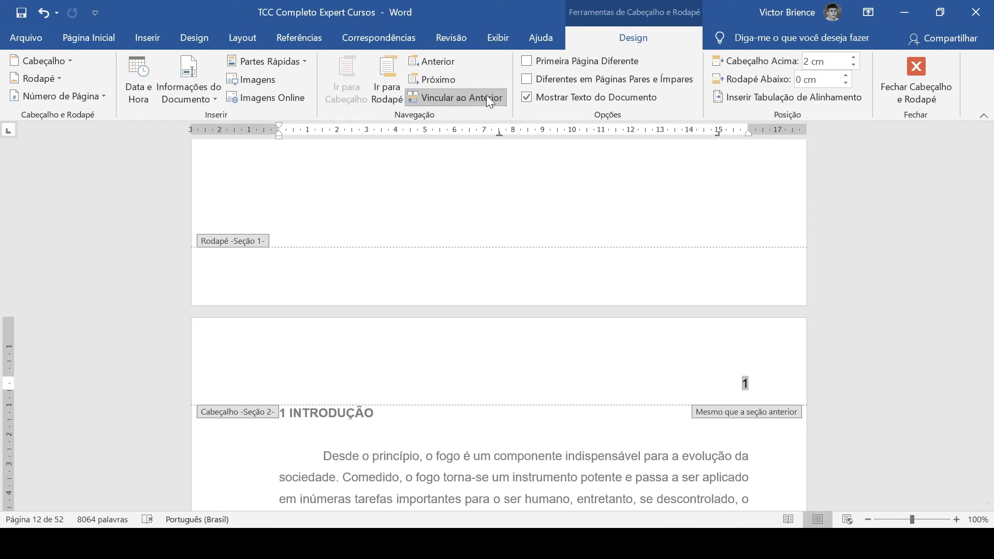
{"action": "left_click", "coordinate": [456, 99]}
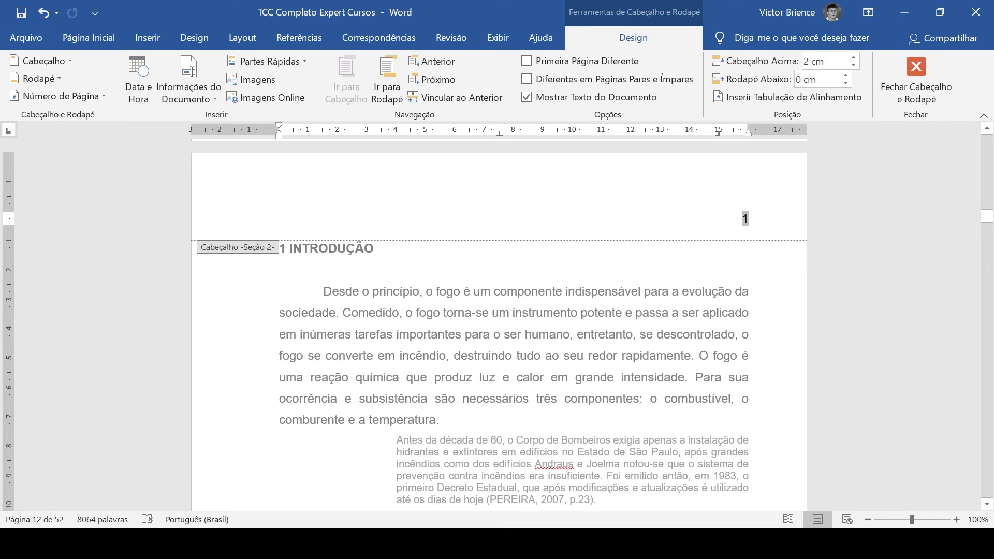
{"action": "scroll", "coordinate": [728, 239], "scroll_direction": "up", "scroll_amount": 3}
{"action": "scroll", "coordinate": [718, 286], "scroll_direction": "up", "scroll_amount": 5}
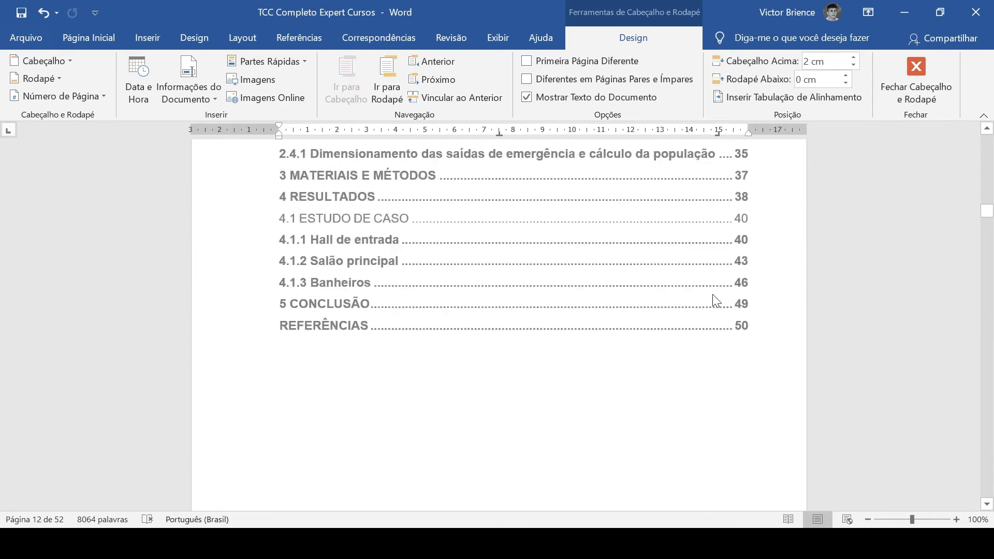
{"action": "scroll", "coordinate": [715, 295], "scroll_direction": "up", "scroll_amount": 4}
{"action": "scroll", "coordinate": [714, 317], "scroll_direction": "up", "scroll_amount": 3}
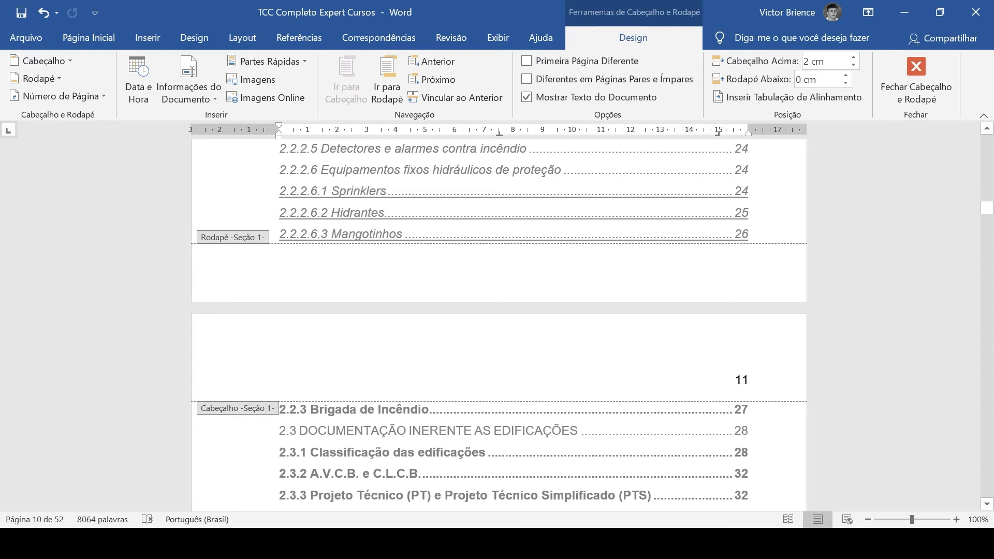
{"action": "scroll", "coordinate": [725, 392], "scroll_direction": "down", "scroll_amount": 4}
{"action": "scroll", "coordinate": [725, 392], "scroll_direction": "down", "scroll_amount": 5}
{"action": "scroll", "coordinate": [743, 466], "scroll_direction": "down", "scroll_amount": 1}
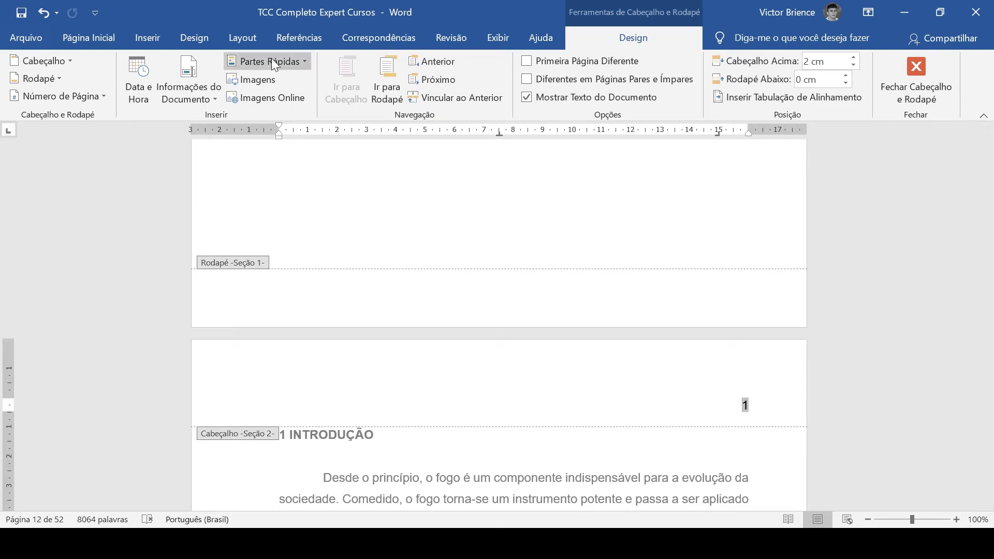
In Formatar Números de Página, set Iniciar em to 11 for the Introdução section
{"action": "left_click", "coordinate": [61, 95]}
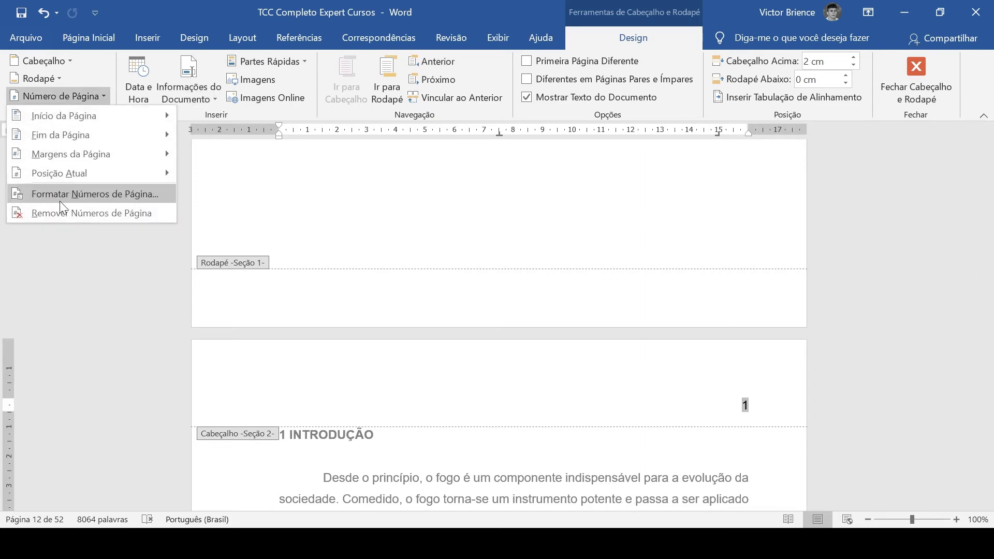
{"action": "left_click", "coordinate": [60, 196]}
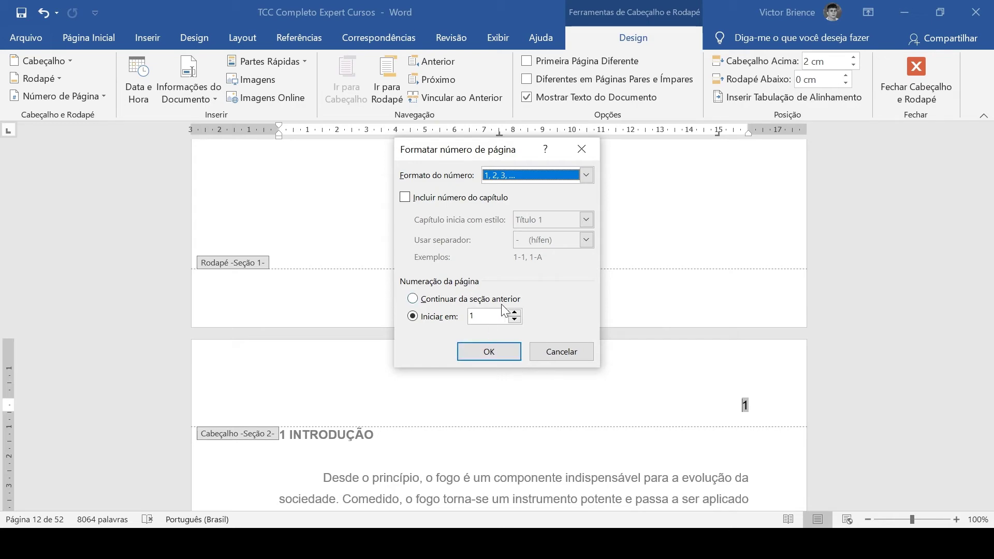
{"action": "left_click", "coordinate": [486, 316]}
{"action": "type", "text": "1"}
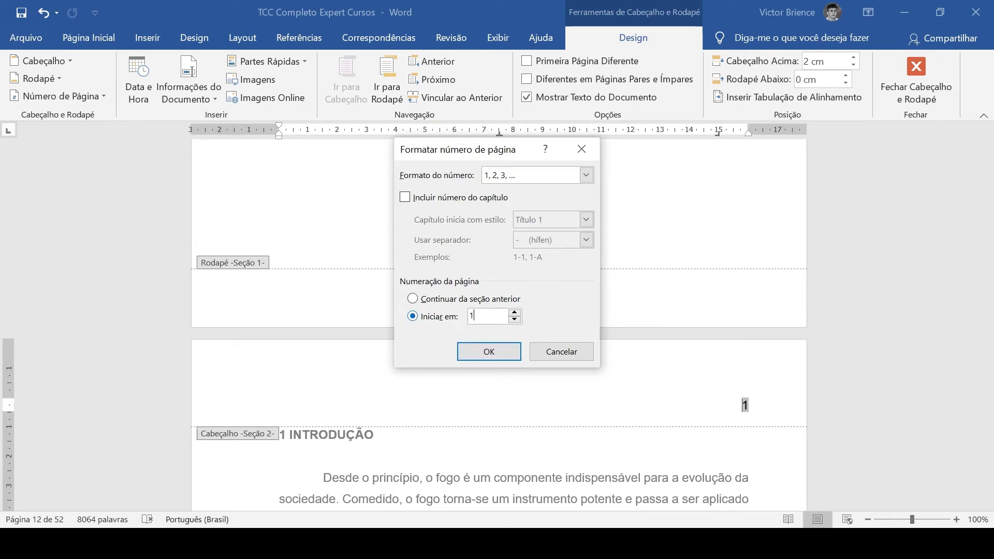
{"action": "left_click", "coordinate": [480, 356]}
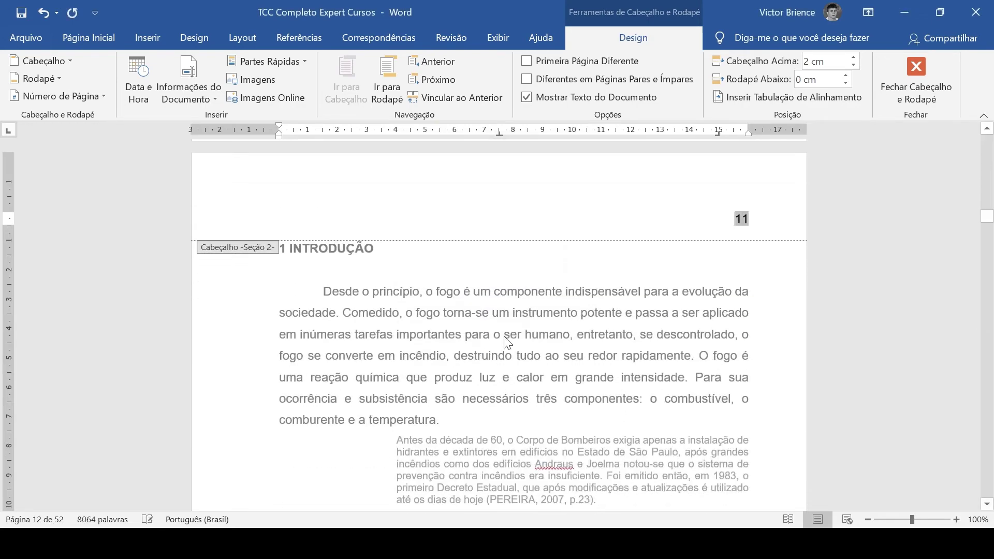
Move into the header that shows page number 11
{"action": "scroll", "coordinate": [643, 284], "scroll_direction": "up", "scroll_amount": 5}
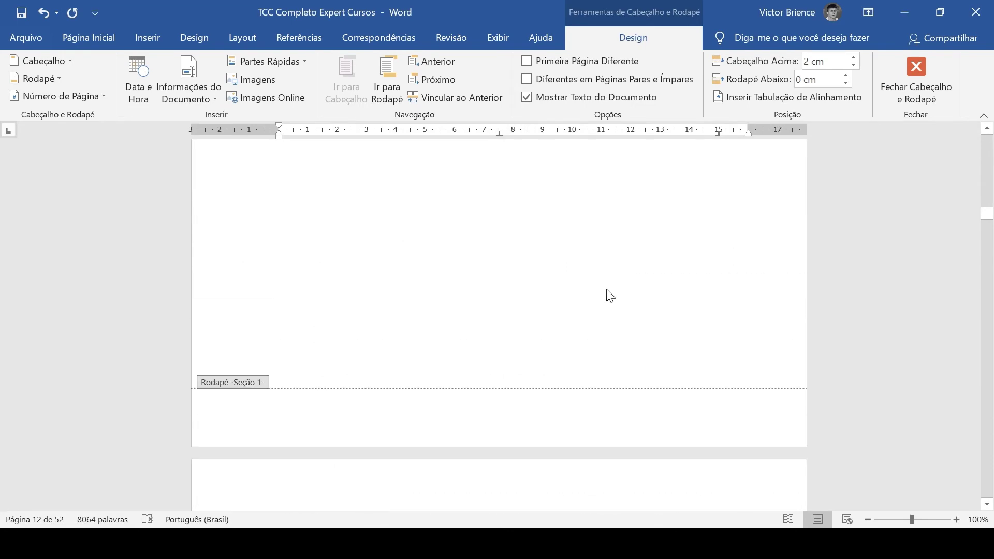
{"action": "scroll", "coordinate": [608, 293], "scroll_direction": "up", "scroll_amount": 2}
{"action": "scroll", "coordinate": [616, 316], "scroll_direction": "up", "scroll_amount": 4}
{"action": "scroll", "coordinate": [614, 331], "scroll_direction": "up", "scroll_amount": 3}
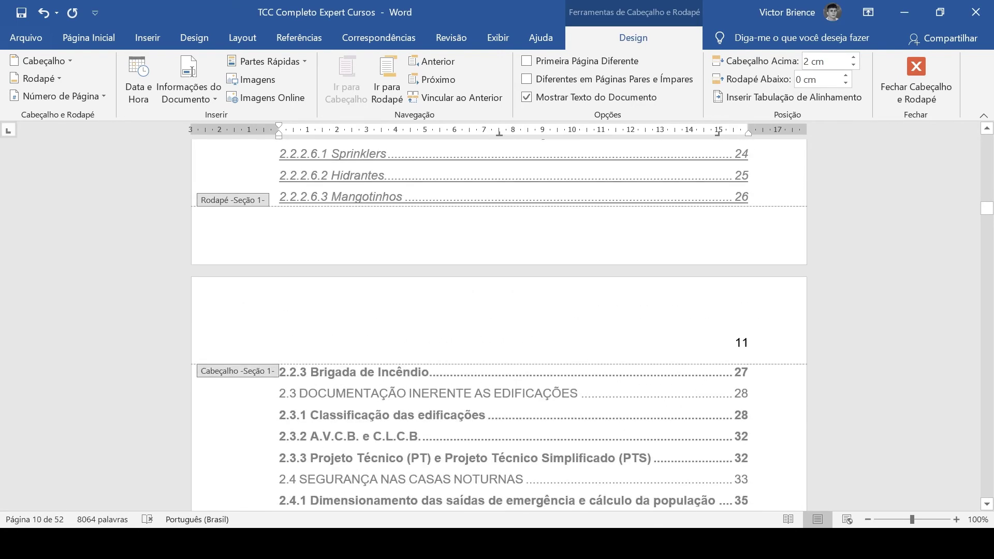
{"action": "scroll", "coordinate": [541, 331], "scroll_direction": "up", "scroll_amount": 2}
{"action": "scroll", "coordinate": [542, 332], "scroll_direction": "up", "scroll_amount": 5}
{"action": "scroll", "coordinate": [541, 331], "scroll_direction": "down", "scroll_amount": 5}
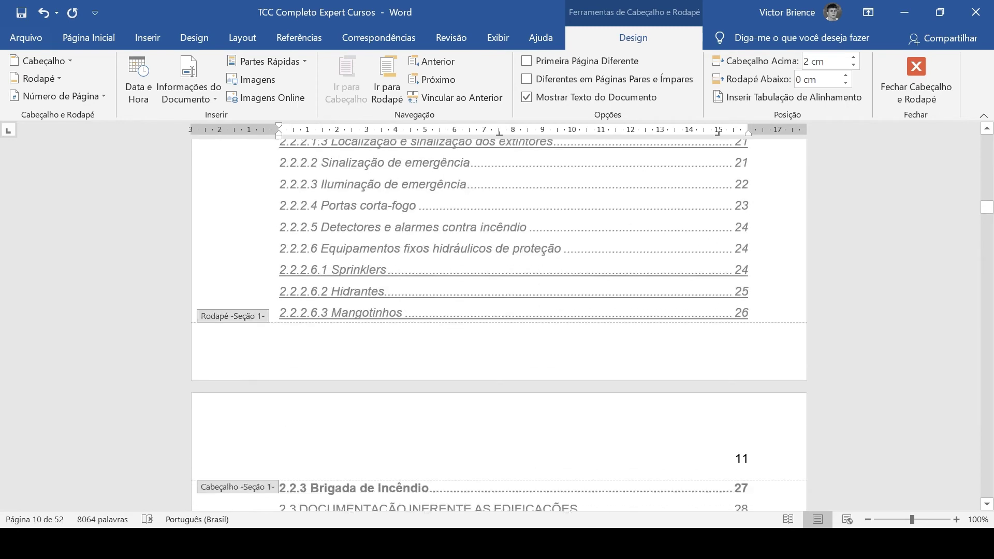
{"action": "left_click", "coordinate": [748, 454]}
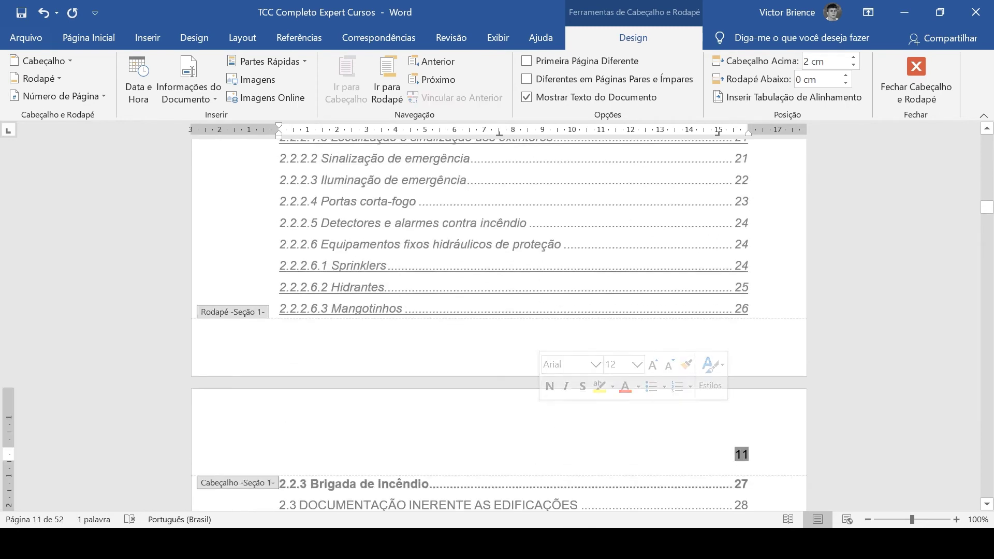
Scroll through the Sumário down to the Introdução page headed 'Cabeçalho -Seção 2-'
{"action": "scroll", "coordinate": [755, 410], "scroll_direction": "down", "scroll_amount": 5}
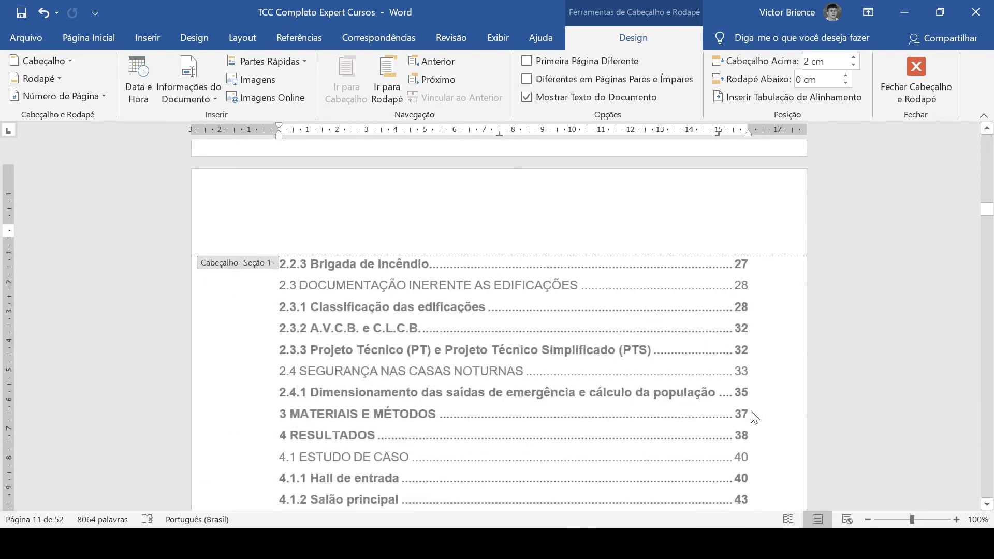
{"action": "scroll", "coordinate": [756, 410], "scroll_direction": "down", "scroll_amount": 5}
{"action": "scroll", "coordinate": [755, 411], "scroll_direction": "down", "scroll_amount": 5}
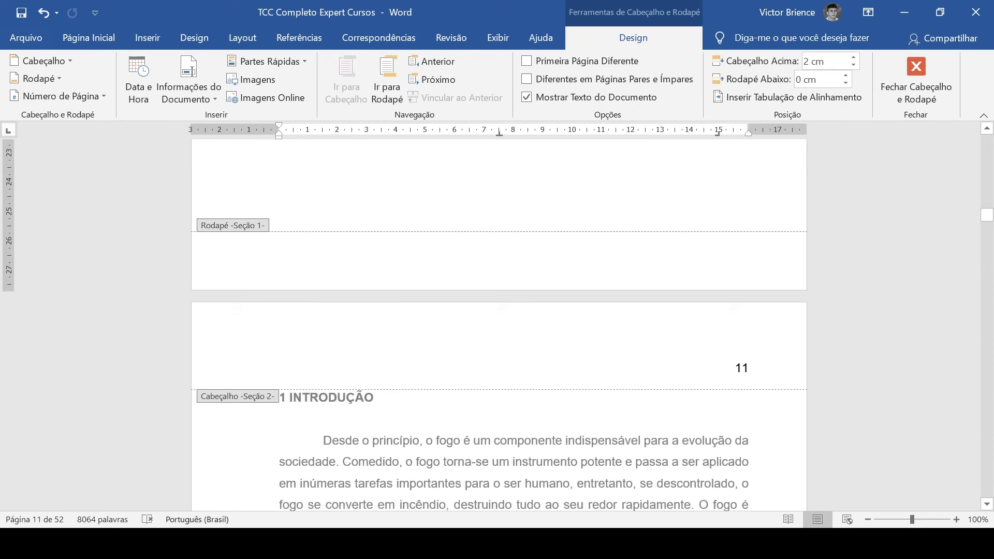
{"action": "left_click_drag", "start_coordinate": [986, 220], "coordinate": [989, 195]}
{"action": "scroll", "coordinate": [561, 301], "scroll_direction": "down", "scroll_amount": 5}
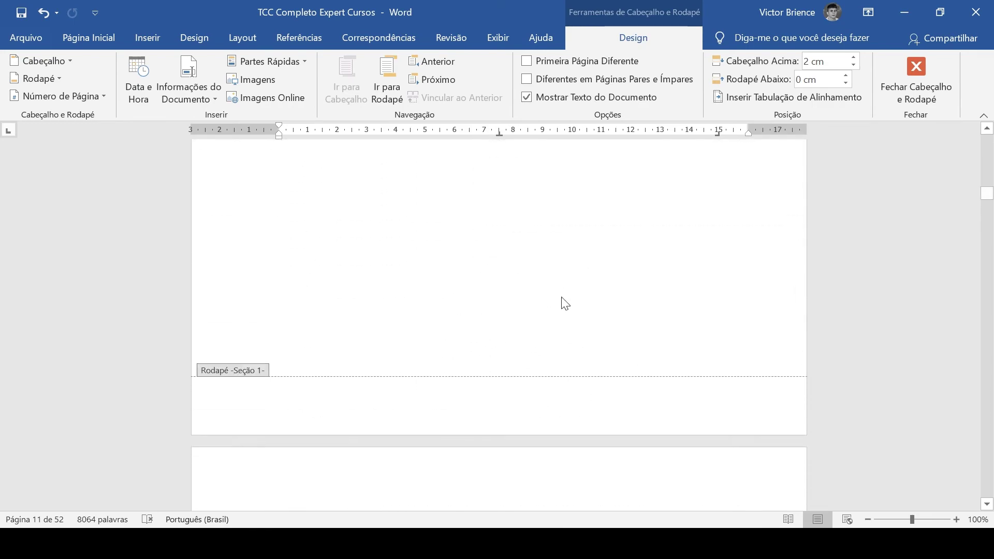
{"action": "scroll", "coordinate": [576, 303], "scroll_direction": "down", "scroll_amount": 5}
{"action": "scroll", "coordinate": [576, 304], "scroll_direction": "down", "scroll_amount": 5}
{"action": "scroll", "coordinate": [574, 302], "scroll_direction": "down", "scroll_amount": 5}
{"action": "scroll", "coordinate": [574, 304], "scroll_direction": "down", "scroll_amount": 10}
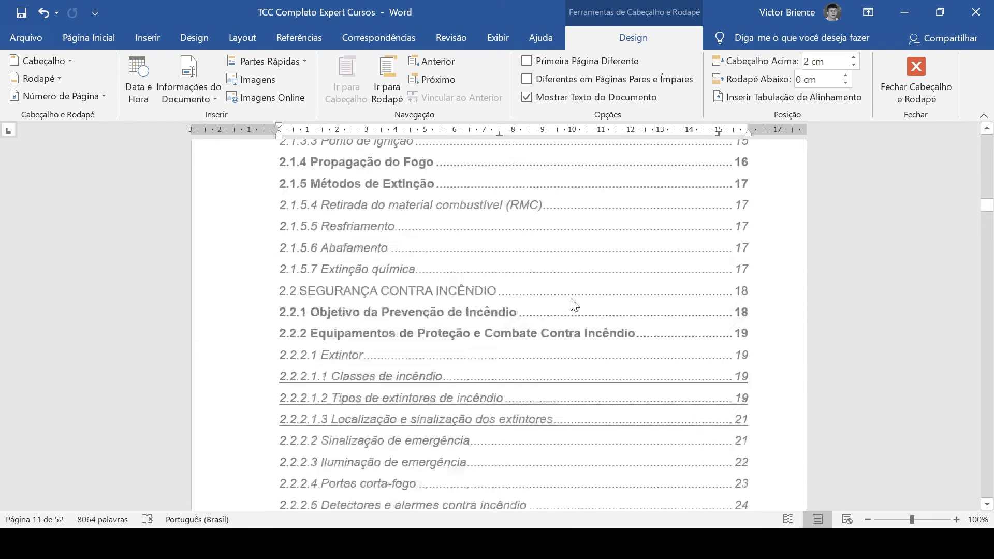
{"action": "scroll", "coordinate": [574, 304], "scroll_direction": "down", "scroll_amount": 5}
{"action": "scroll", "coordinate": [561, 321], "scroll_direction": "down", "scroll_amount": 5}
{"action": "scroll", "coordinate": [561, 321], "scroll_direction": "down", "scroll_amount": 4}
{"action": "scroll", "coordinate": [561, 322], "scroll_direction": "down", "scroll_amount": 3}
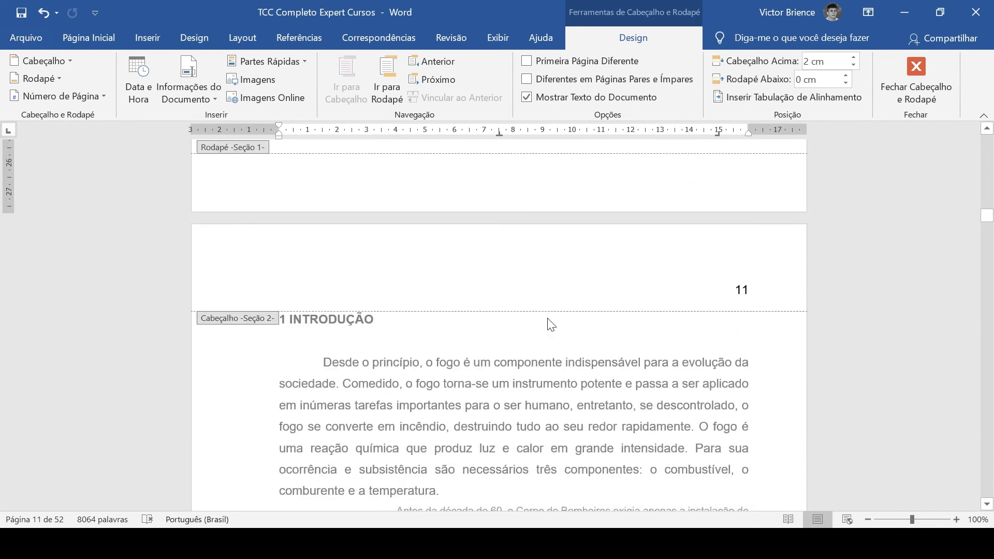
Turn on ¶ Mostrar Tudo to reveal the Quebra de seção (próxima página) before Introdução
{"action": "left_click", "coordinate": [86, 37]}
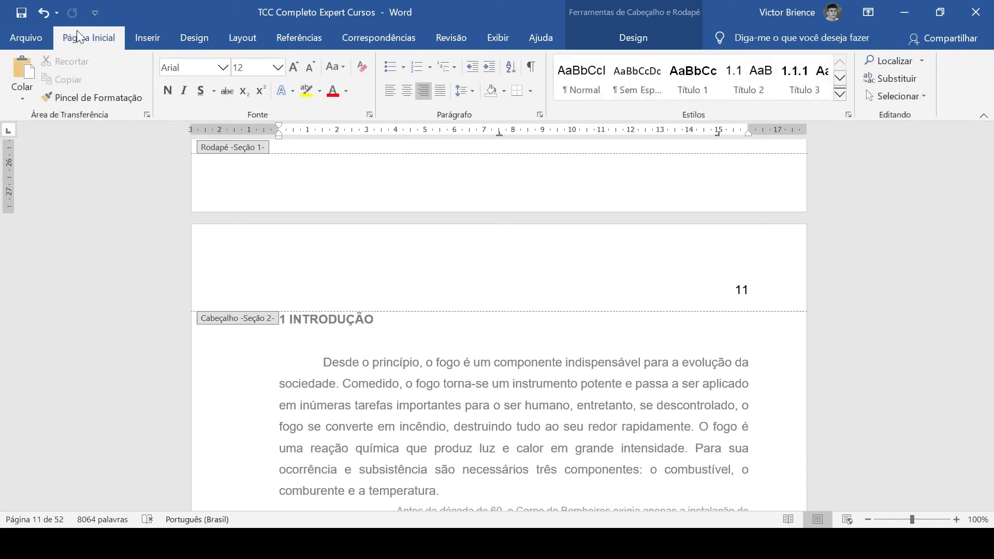
{"action": "left_click", "coordinate": [532, 67]}
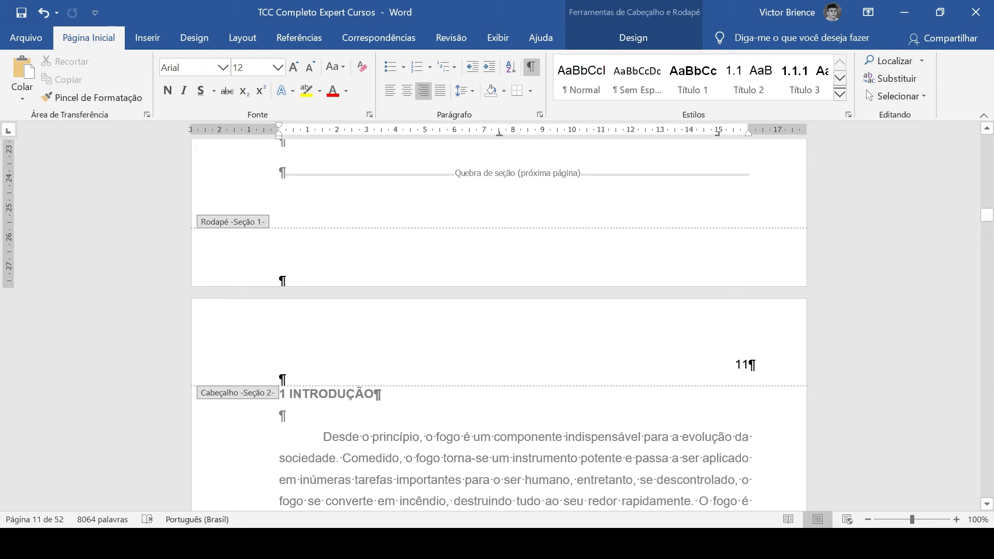
{"action": "scroll", "coordinate": [752, 321], "scroll_direction": "up", "scroll_amount": 3}
{"action": "scroll", "coordinate": [752, 322], "scroll_direction": "up", "scroll_amount": 4}
{"action": "scroll", "coordinate": [749, 337], "scroll_direction": "up", "scroll_amount": 4}
{"action": "scroll", "coordinate": [749, 300], "scroll_direction": "up", "scroll_amount": 2}
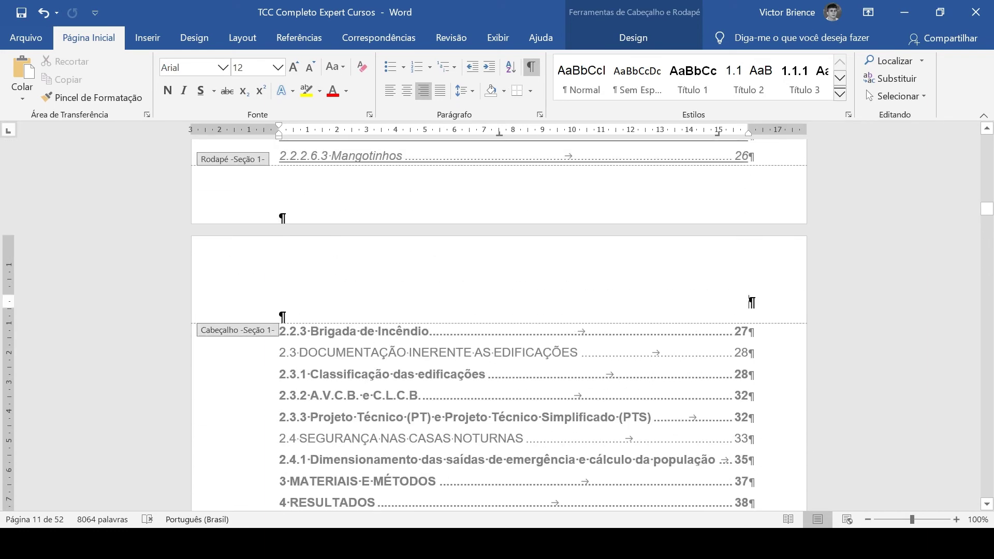
{"action": "scroll", "coordinate": [750, 292], "scroll_direction": "down", "scroll_amount": 5}
{"action": "scroll", "coordinate": [740, 293], "scroll_direction": "down", "scroll_amount": 3}
{"action": "scroll", "coordinate": [740, 293], "scroll_direction": "down", "scroll_amount": 2}
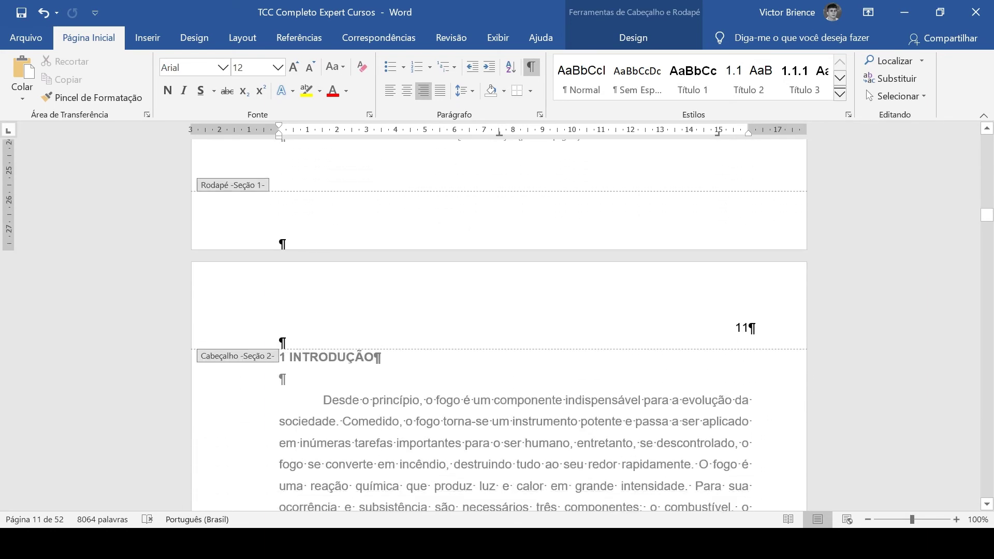
{"action": "scroll", "coordinate": [740, 293], "scroll_direction": "up", "scroll_amount": 1}
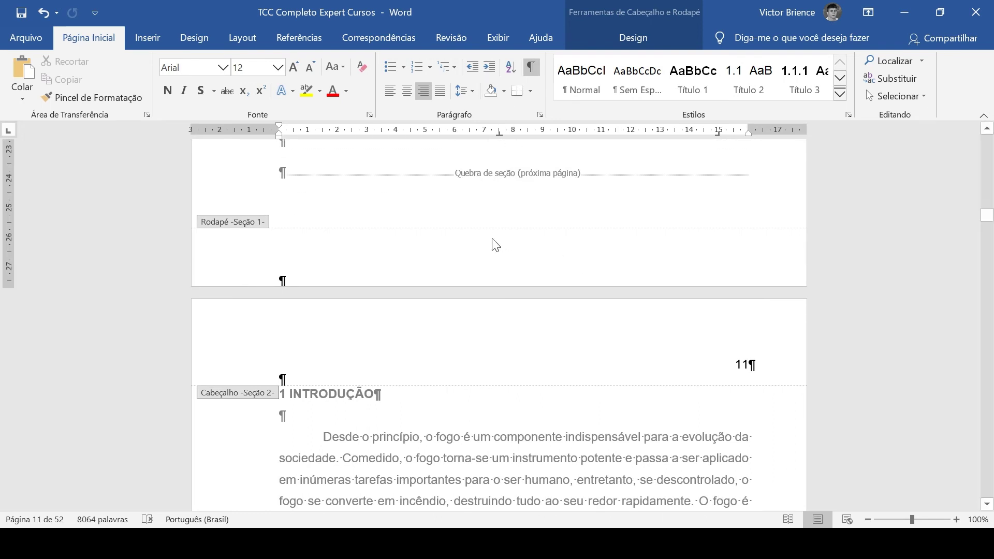
{"action": "left_click", "coordinate": [601, 37]}
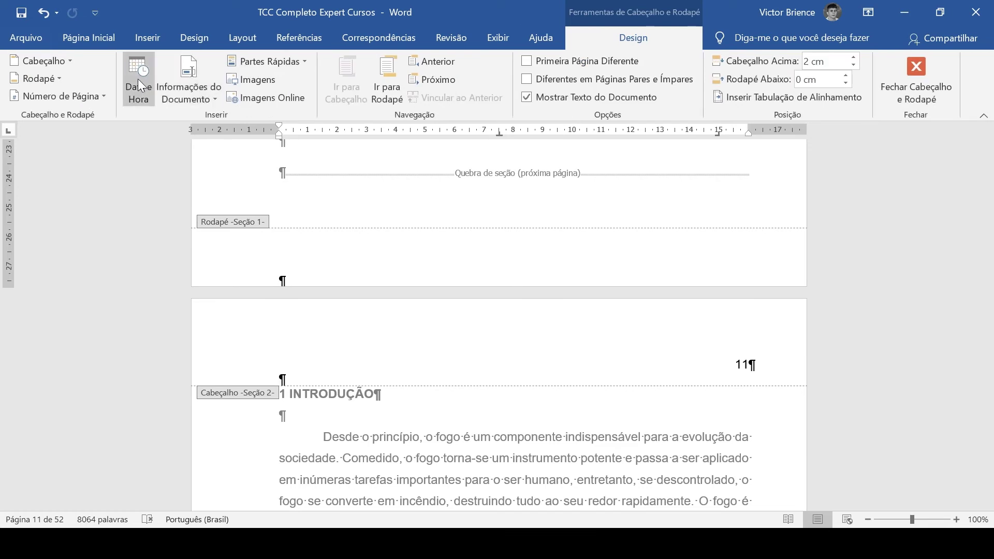
Check the page number format settings without changes, then select the 11 in the header
{"action": "left_click", "coordinate": [76, 95]}
{"action": "left_click", "coordinate": [72, 190]}
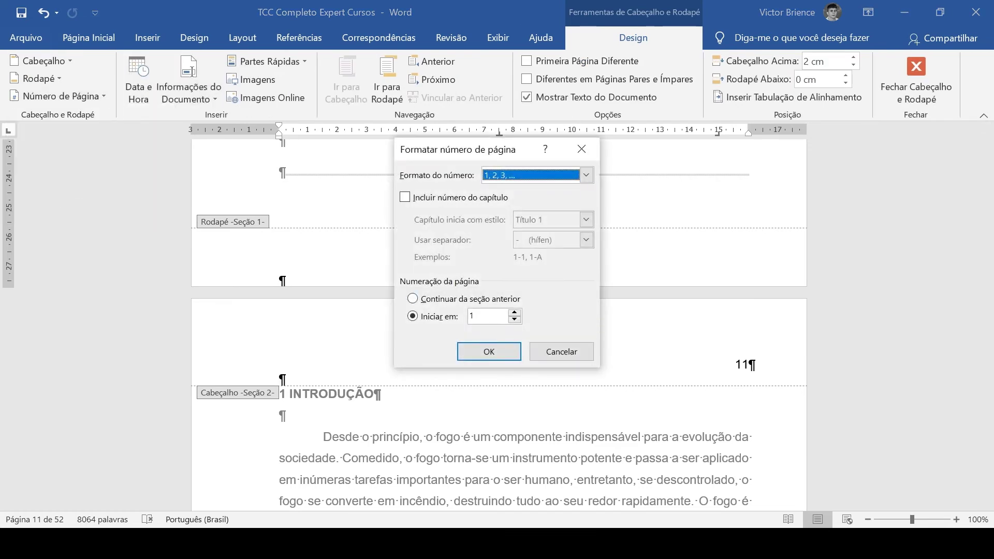
{"action": "left_click", "coordinate": [541, 352]}
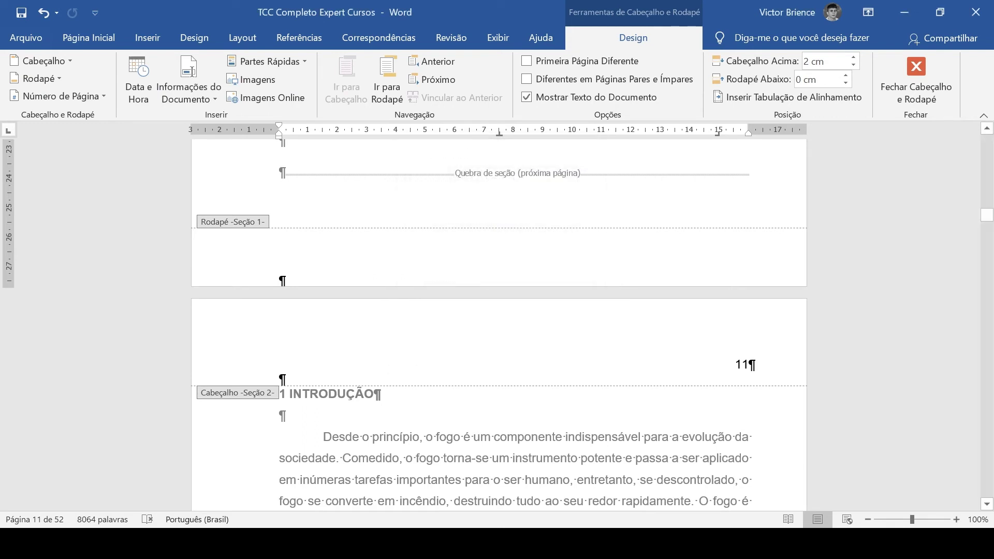
{"action": "double_click", "coordinate": [741, 365]}
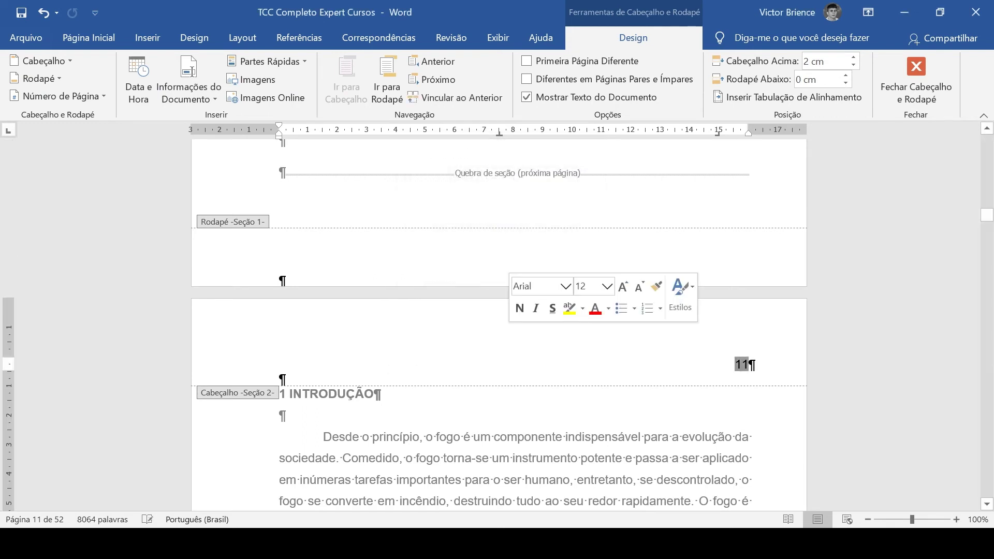
Recheck the page number format settings, then scroll on to page 12
{"action": "left_click", "coordinate": [61, 97]}
{"action": "left_click", "coordinate": [83, 191]}
{"action": "left_click", "coordinate": [559, 353]}
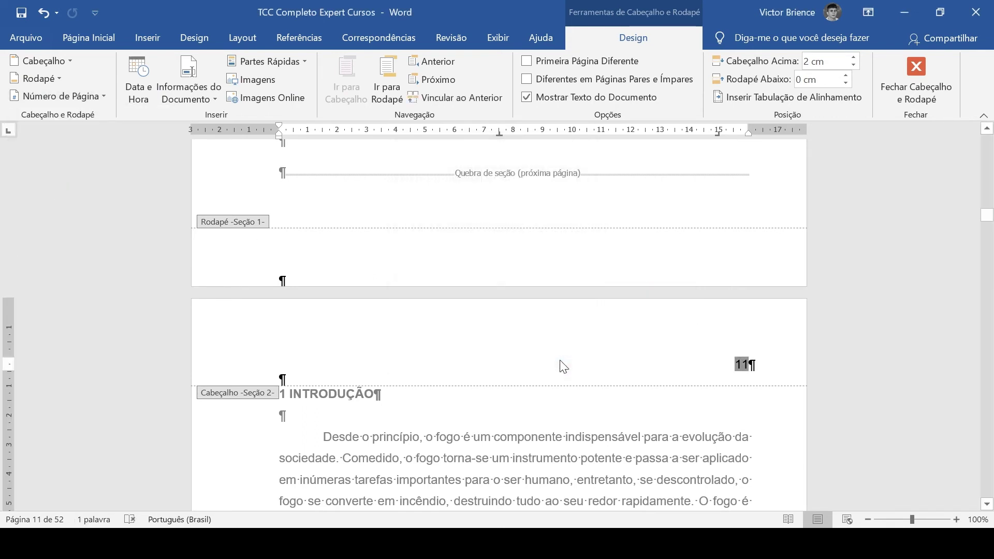
{"action": "scroll", "coordinate": [564, 367], "scroll_direction": "down", "scroll_amount": 2}
{"action": "scroll", "coordinate": [574, 370], "scroll_direction": "down", "scroll_amount": 2}
{"action": "scroll", "coordinate": [585, 372], "scroll_direction": "down", "scroll_amount": 2}
{"action": "scroll", "coordinate": [594, 377], "scroll_direction": "down", "scroll_amount": 2}
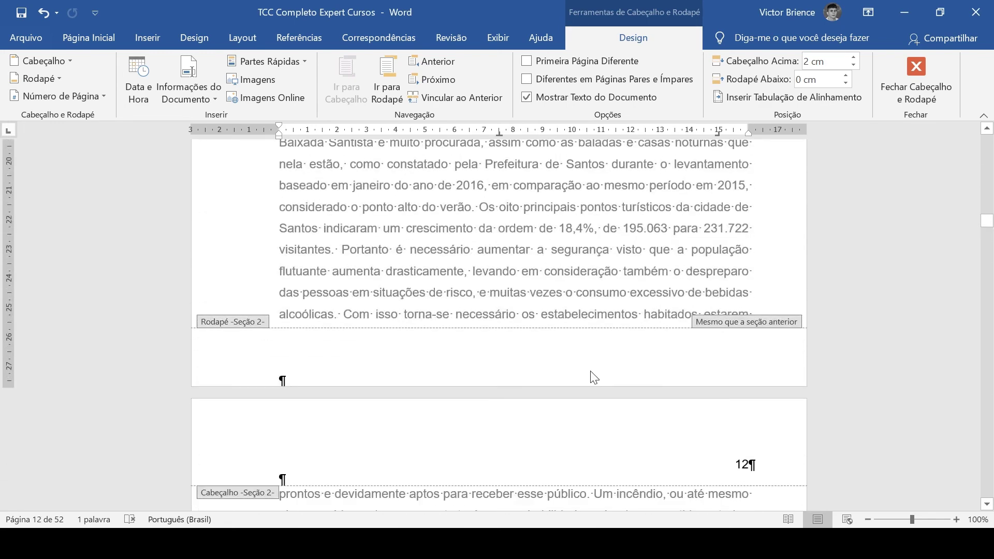
{"action": "scroll", "coordinate": [594, 377], "scroll_direction": "down", "scroll_amount": 3}
Close header editing and hide the formatting marks
{"action": "double_click", "coordinate": [597, 380]}
{"action": "scroll", "coordinate": [597, 380], "scroll_direction": "down", "scroll_amount": 1}
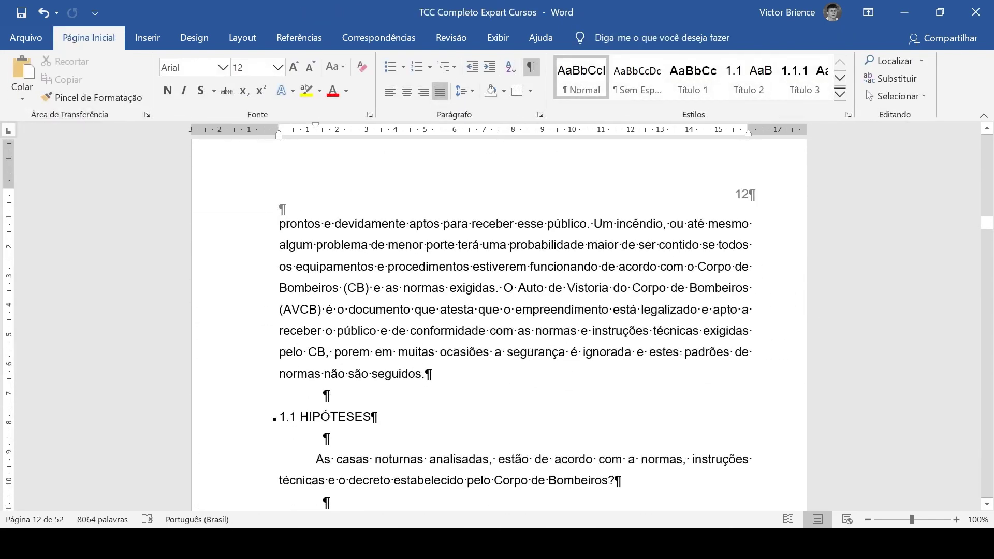
{"action": "scroll", "coordinate": [517, 233], "scroll_direction": "down", "scroll_amount": 1}
{"action": "left_click", "coordinate": [530, 66]}
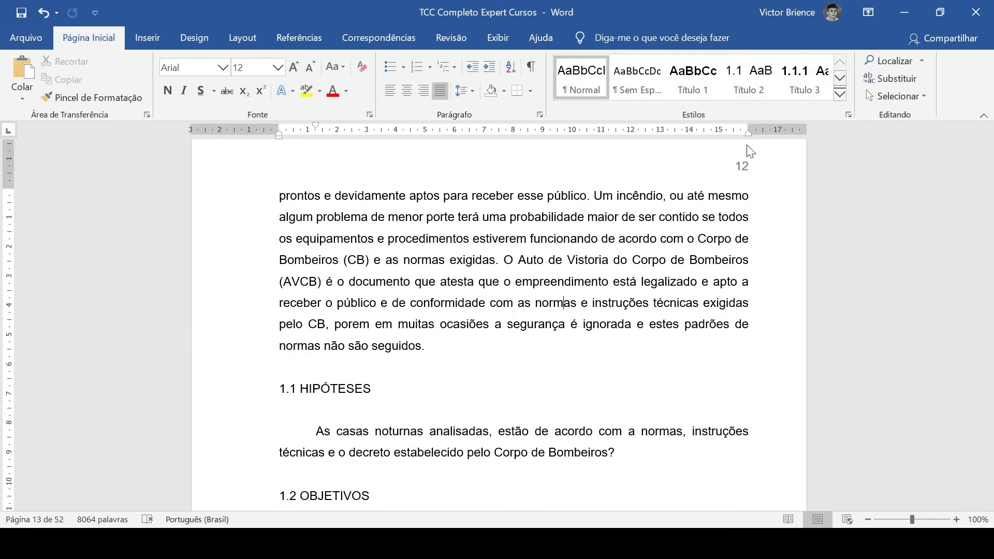
Scroll through the body pages to review page numbers 12, 13 and 14 at top right
{"action": "scroll", "coordinate": [749, 151], "scroll_direction": "down", "scroll_amount": 4}
{"action": "scroll", "coordinate": [750, 152], "scroll_direction": "down", "scroll_amount": 5}
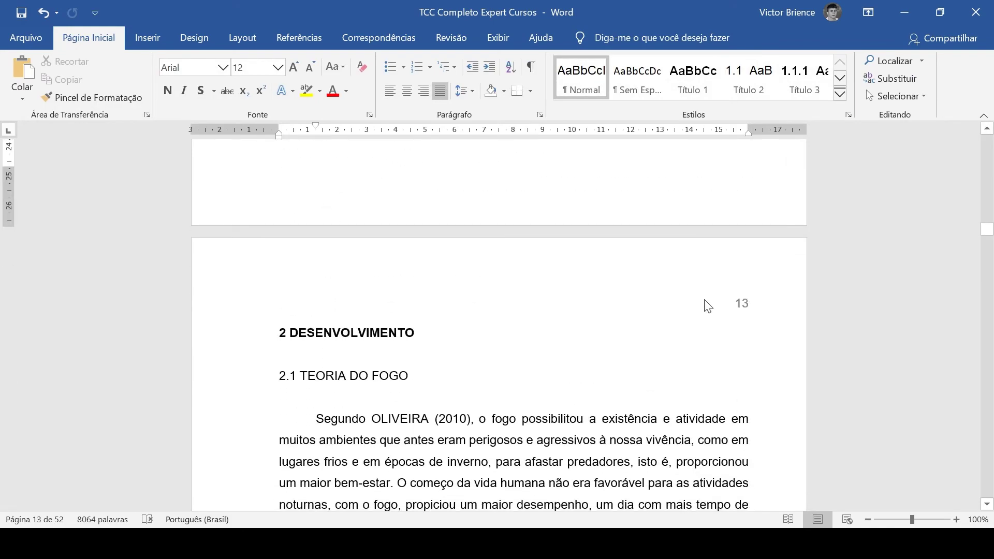
{"action": "scroll", "coordinate": [745, 302], "scroll_direction": "down", "scroll_amount": 4}
{"action": "scroll", "coordinate": [735, 316], "scroll_direction": "down", "scroll_amount": 3}
{"action": "scroll", "coordinate": [729, 324], "scroll_direction": "down", "scroll_amount": 3}
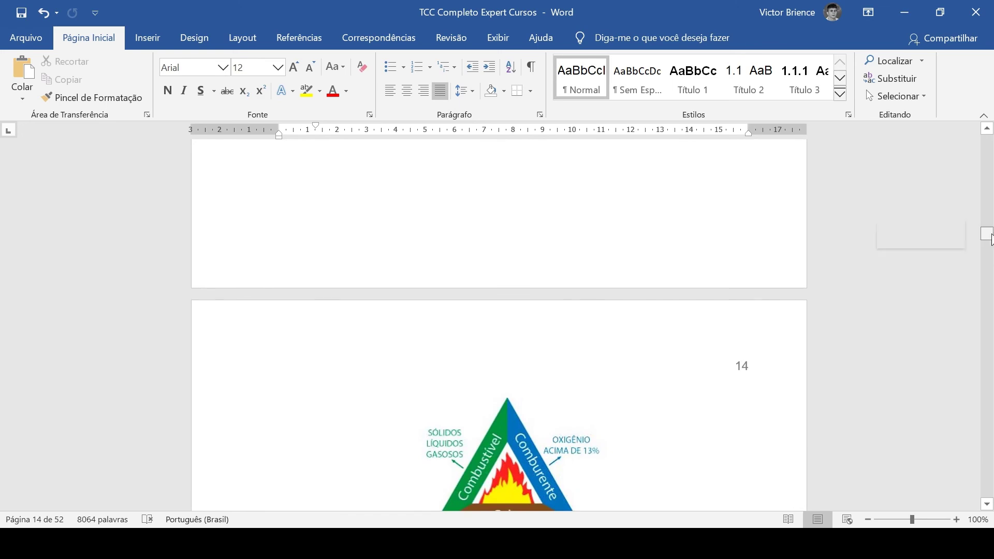
{"action": "left_click_drag", "start_coordinate": [989, 237], "coordinate": [988, 144]}
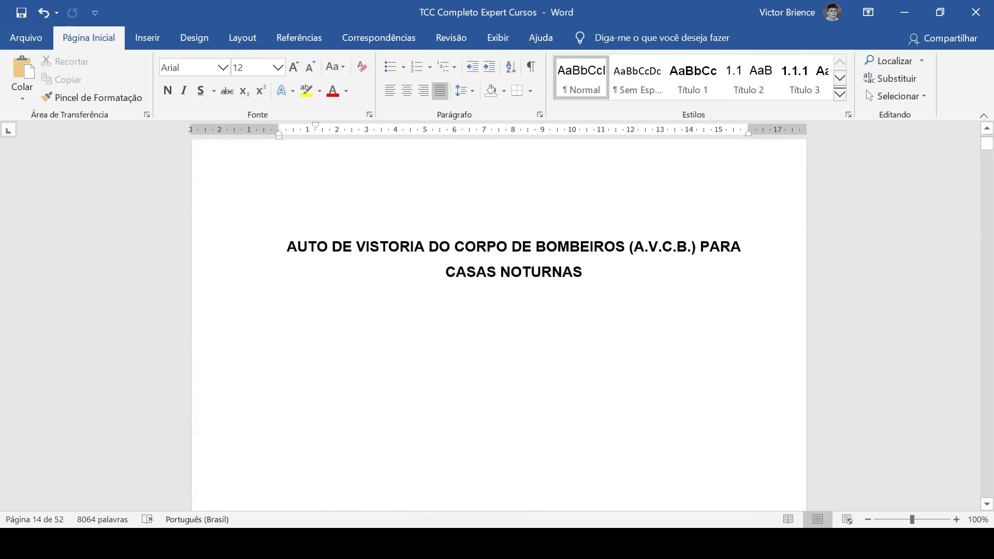
{"action": "scroll", "coordinate": [498, 321], "scroll_direction": "down", "scroll_amount": 5}
{"action": "scroll", "coordinate": [498, 321], "scroll_direction": "down", "scroll_amount": 5}
{"action": "scroll", "coordinate": [498, 320], "scroll_direction": "down", "scroll_amount": 5}
{"action": "scroll", "coordinate": [498, 321], "scroll_direction": "down", "scroll_amount": 5}
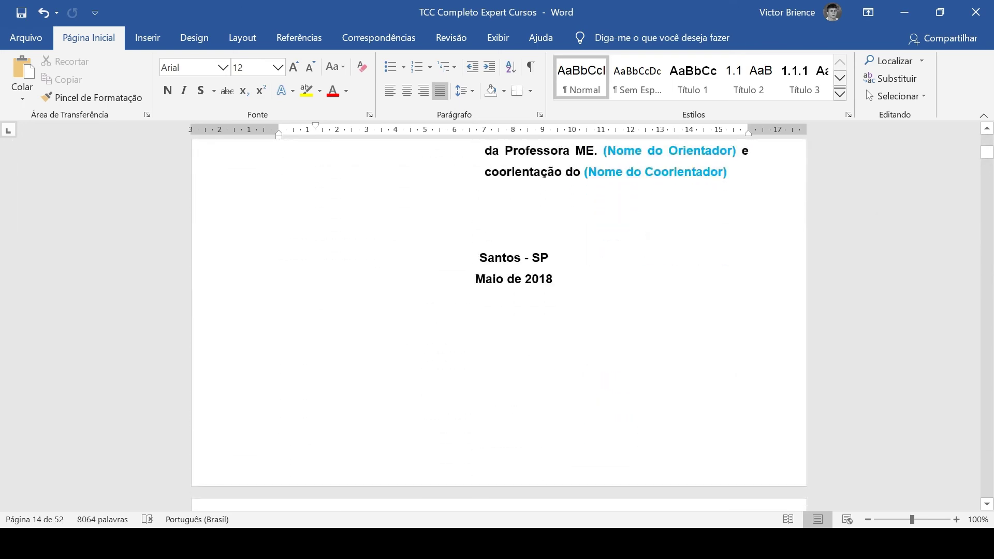
{"action": "scroll", "coordinate": [641, 350], "scroll_direction": "down", "scroll_amount": 2}
{"action": "scroll", "coordinate": [641, 350], "scroll_direction": "down", "scroll_amount": 6}
{"action": "scroll", "coordinate": [641, 350], "scroll_direction": "down", "scroll_amount": 6}
{"action": "scroll", "coordinate": [641, 350], "scroll_direction": "down", "scroll_amount": 1}
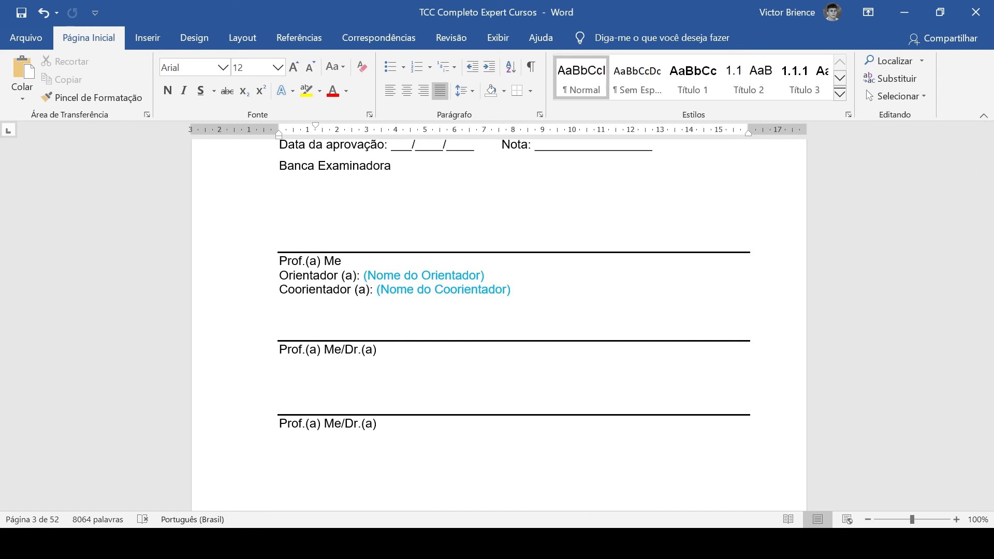
{"action": "scroll", "coordinate": [603, 366], "scroll_direction": "down", "scroll_amount": 3}
{"action": "scroll", "coordinate": [604, 366], "scroll_direction": "down", "scroll_amount": 4}
{"action": "scroll", "coordinate": [603, 366], "scroll_direction": "down", "scroll_amount": 3}
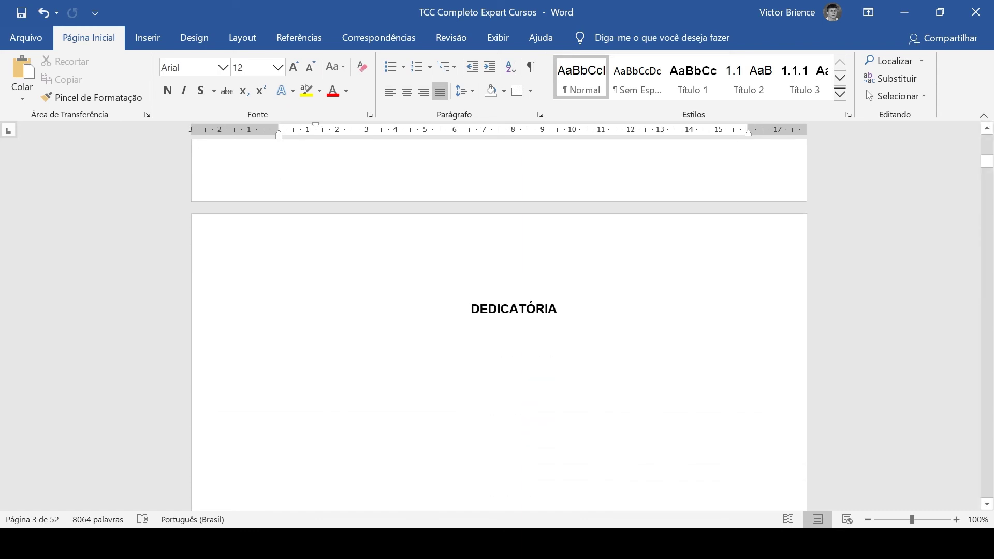